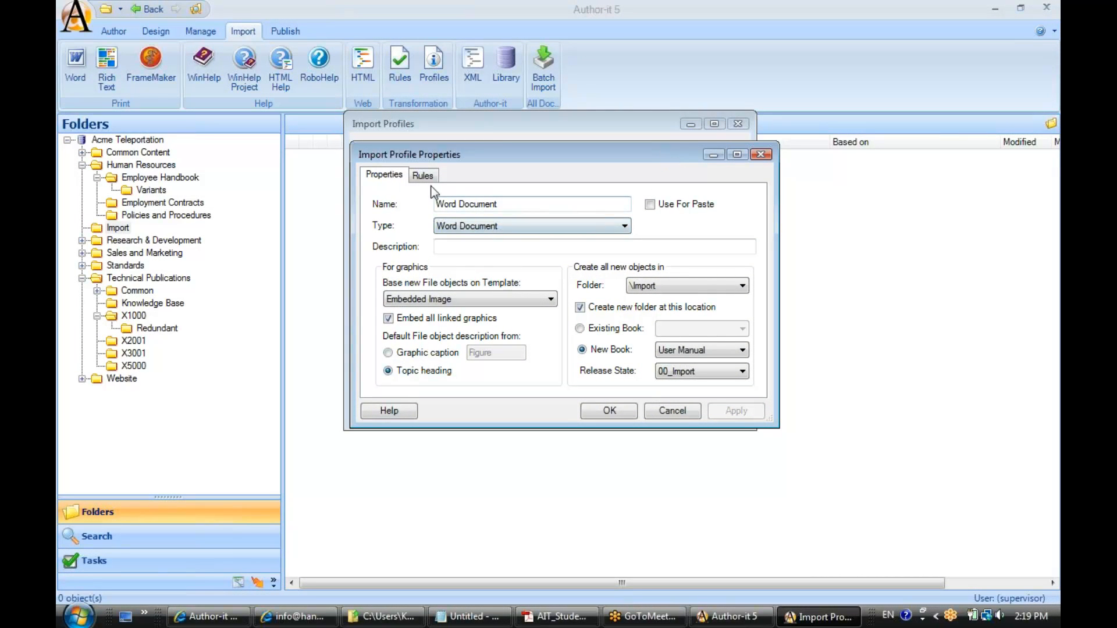
Step: Show the Word Document profile's rules in a maximized window and review its rule groups, leaving the Apply Author-it Style group expanded
{"action": "left_click", "coordinate": [422, 177]}
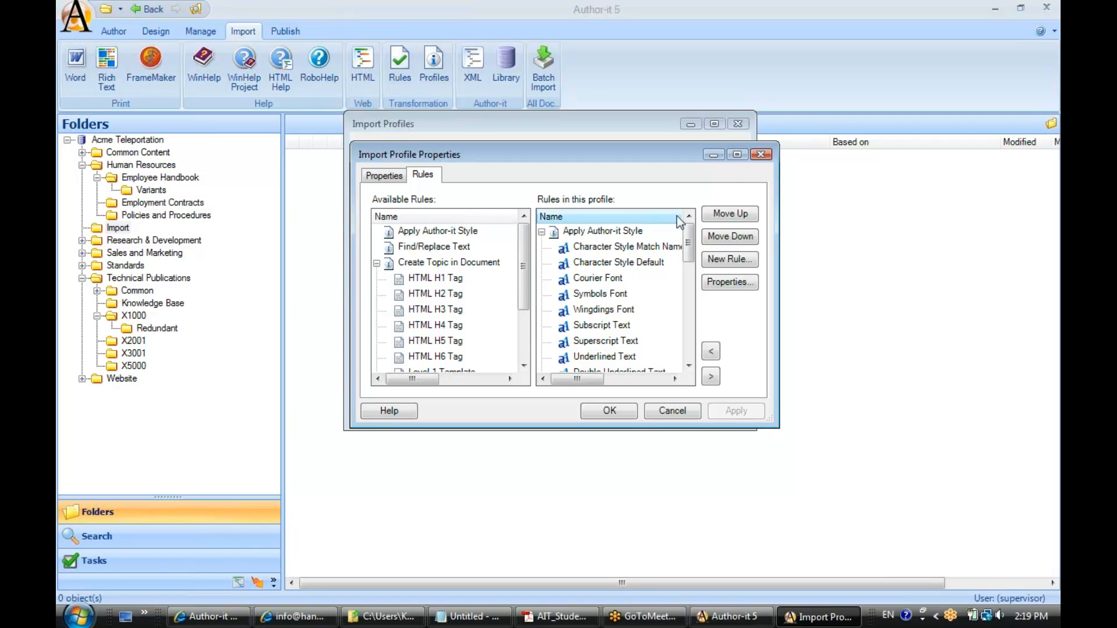
{"action": "left_click", "coordinate": [738, 155]}
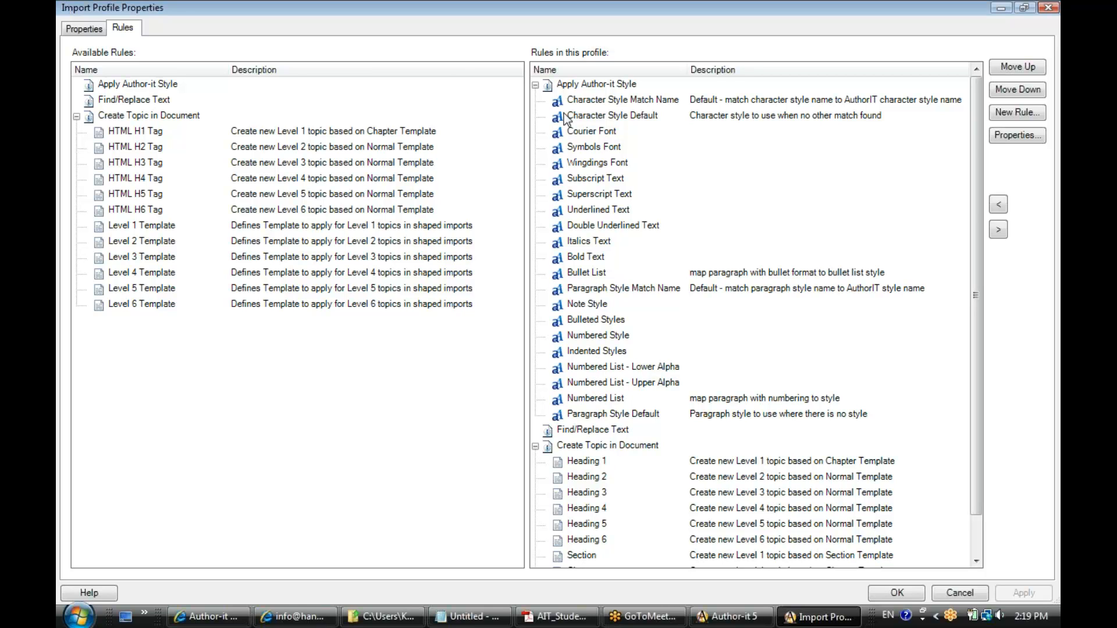
{"action": "left_click", "coordinate": [535, 86]}
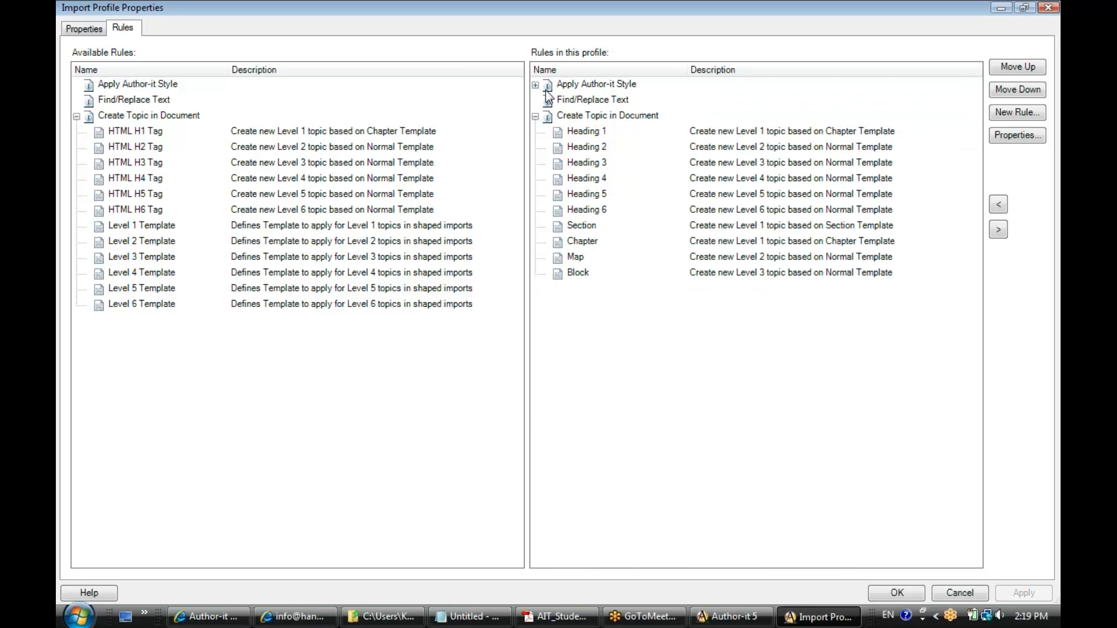
{"action": "left_click", "coordinate": [535, 117]}
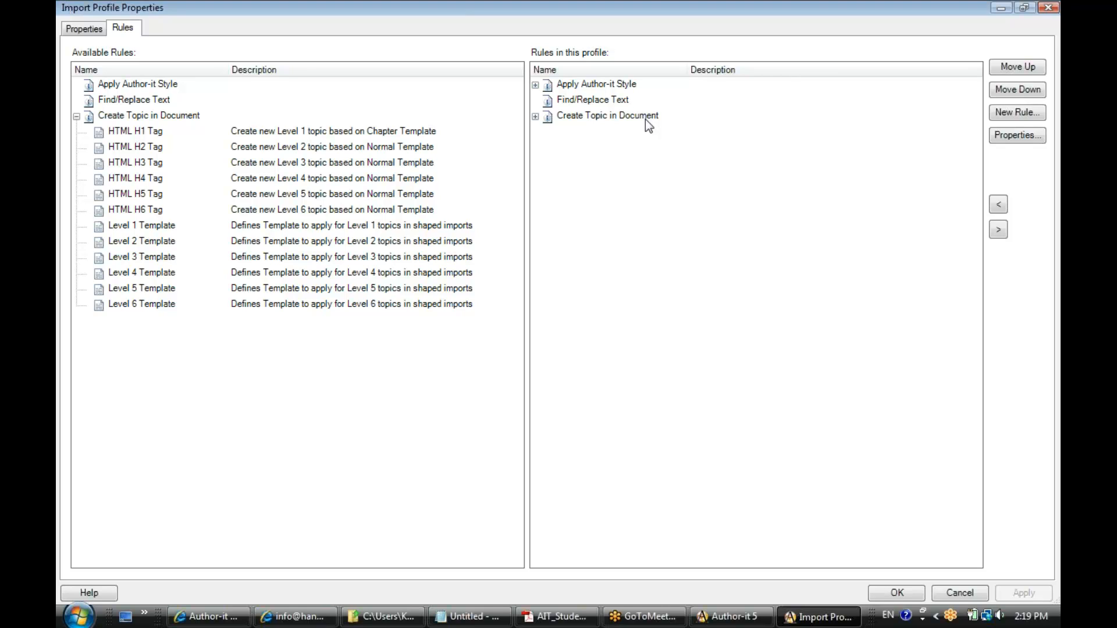
{"action": "left_click", "coordinate": [536, 85]}
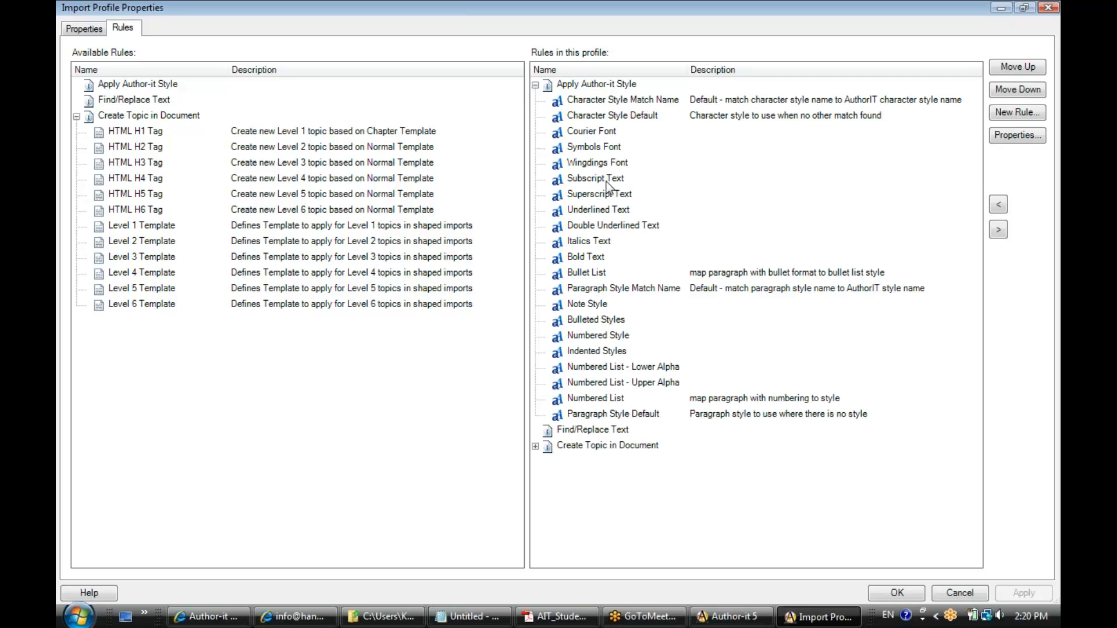
Step: Examine the Bullet List rule's style mapping and the Author-it styles available for it
{"action": "double_click", "coordinate": [589, 274]}
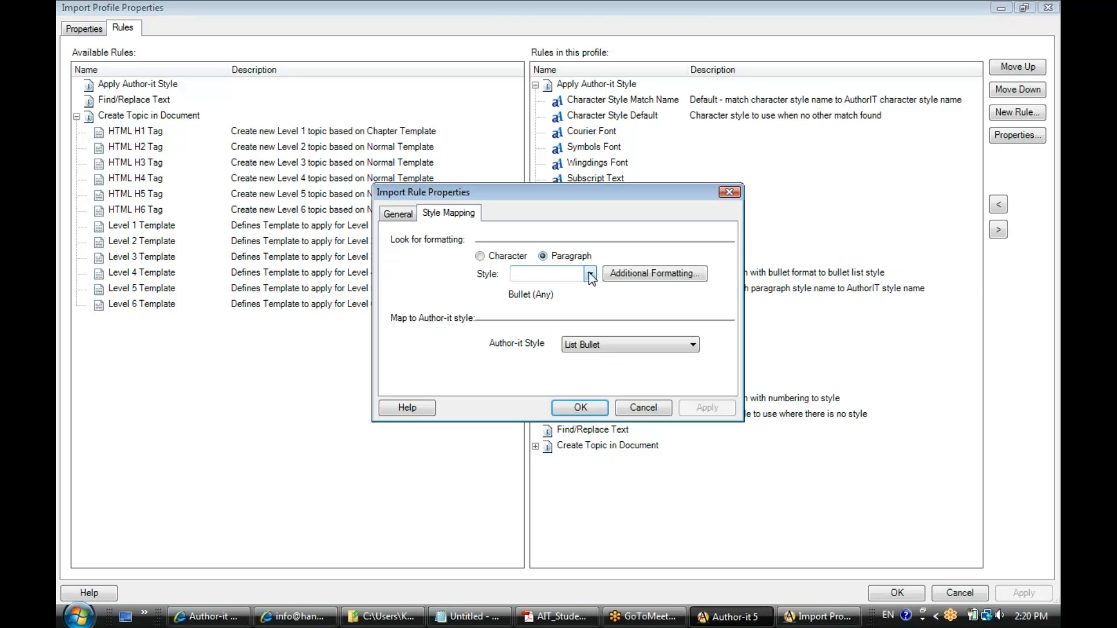
{"action": "left_click_drag", "start_coordinate": [479, 193], "coordinate": [547, 187]}
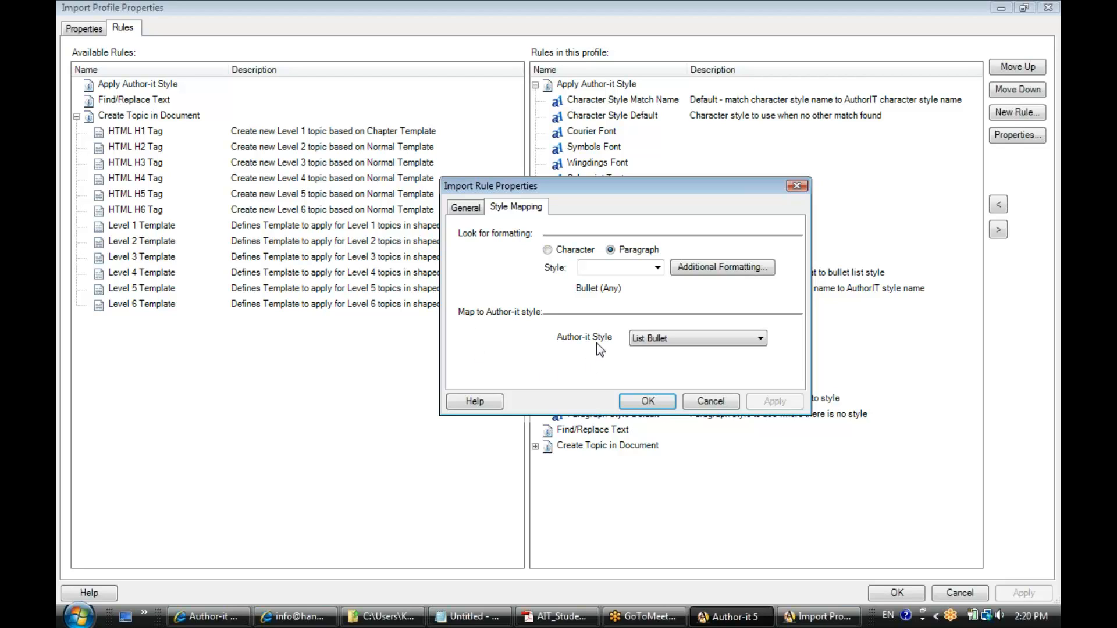
{"action": "left_click", "coordinate": [760, 340]}
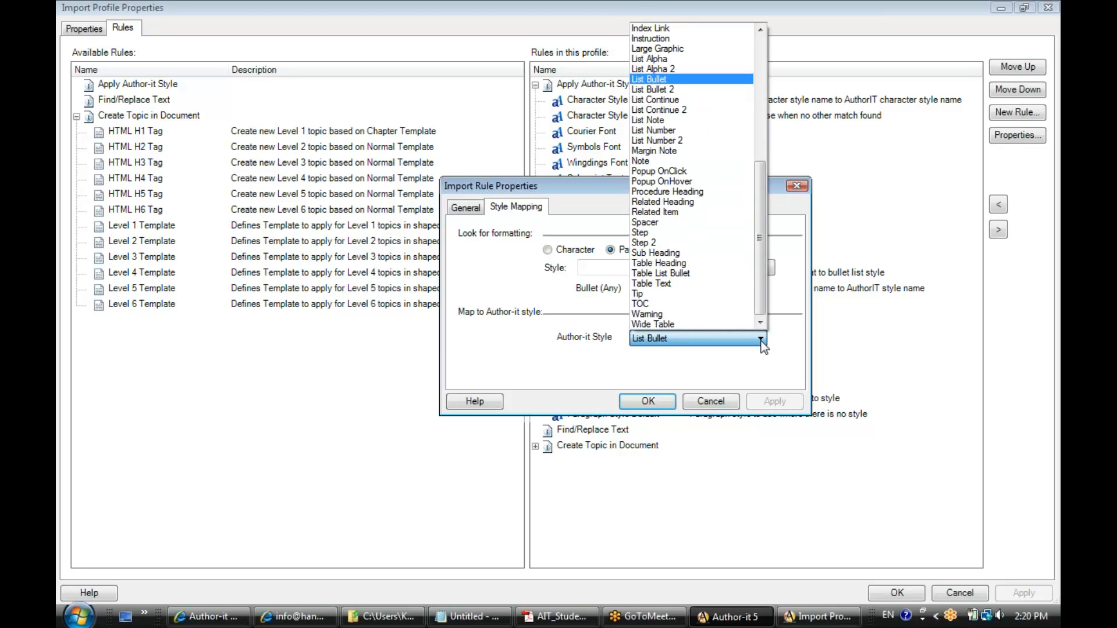
{"action": "left_click", "coordinate": [762, 342]}
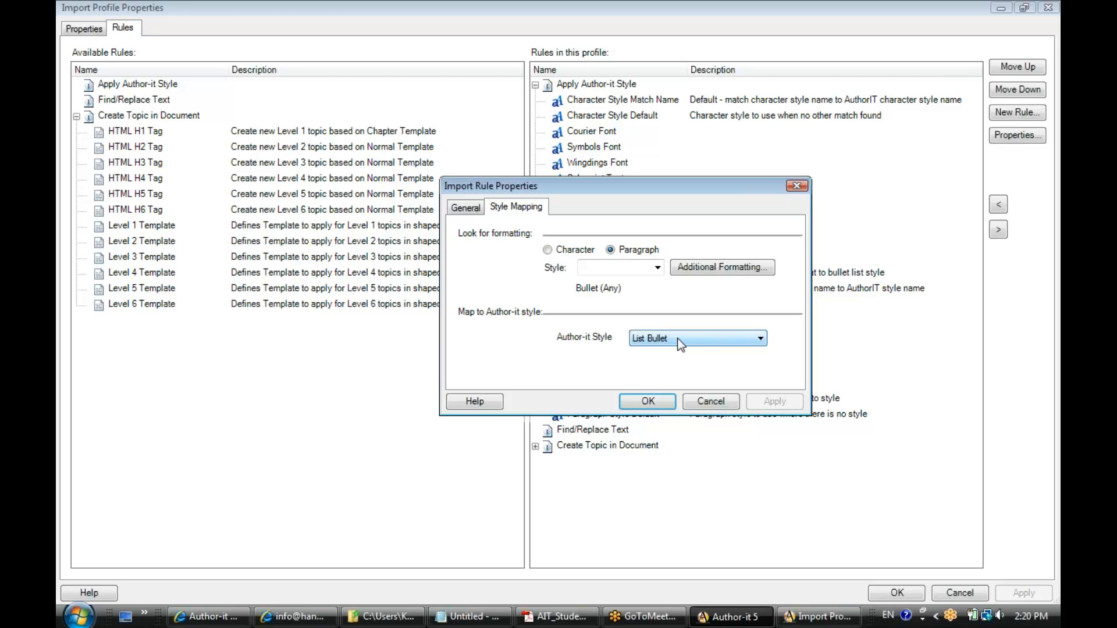
{"action": "left_click", "coordinate": [650, 401]}
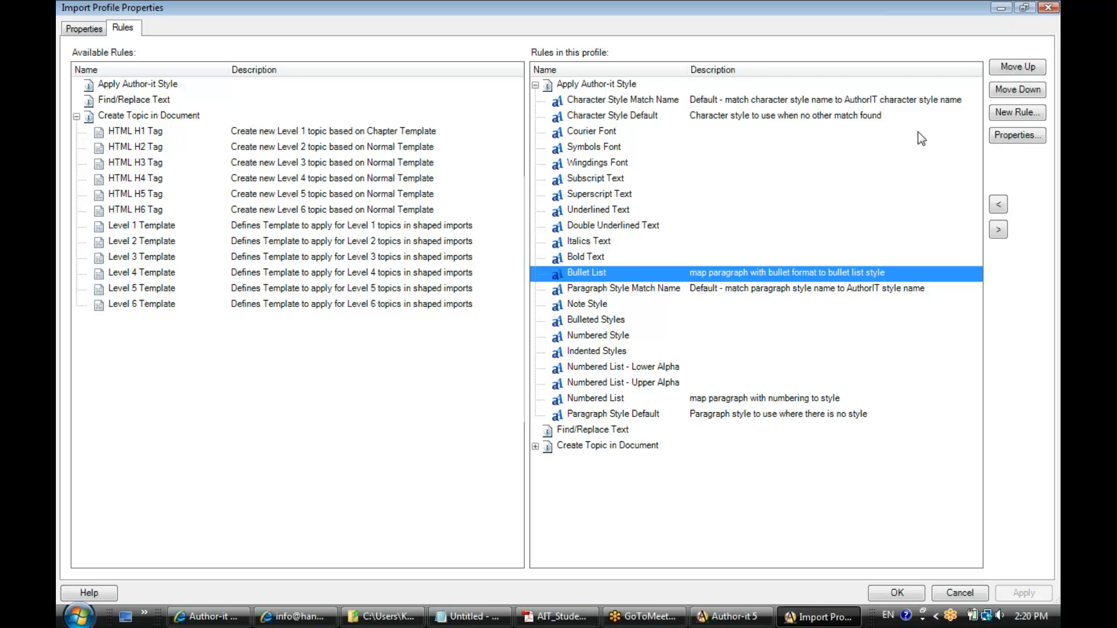
Step: Create a new import rule of type Apply Author-it Style named Table Text
{"action": "left_click", "coordinate": [1027, 113]}
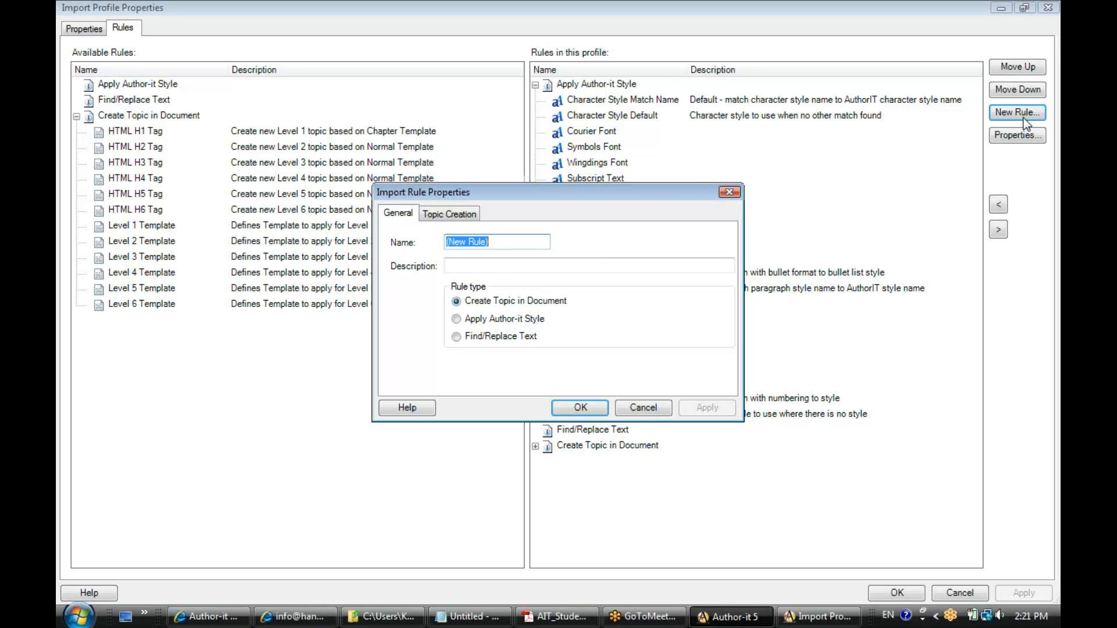
{"action": "left_click", "coordinate": [459, 320]}
{"action": "left_click_drag", "start_coordinate": [507, 246], "coordinate": [437, 247]}
{"action": "type", "text": "T"}
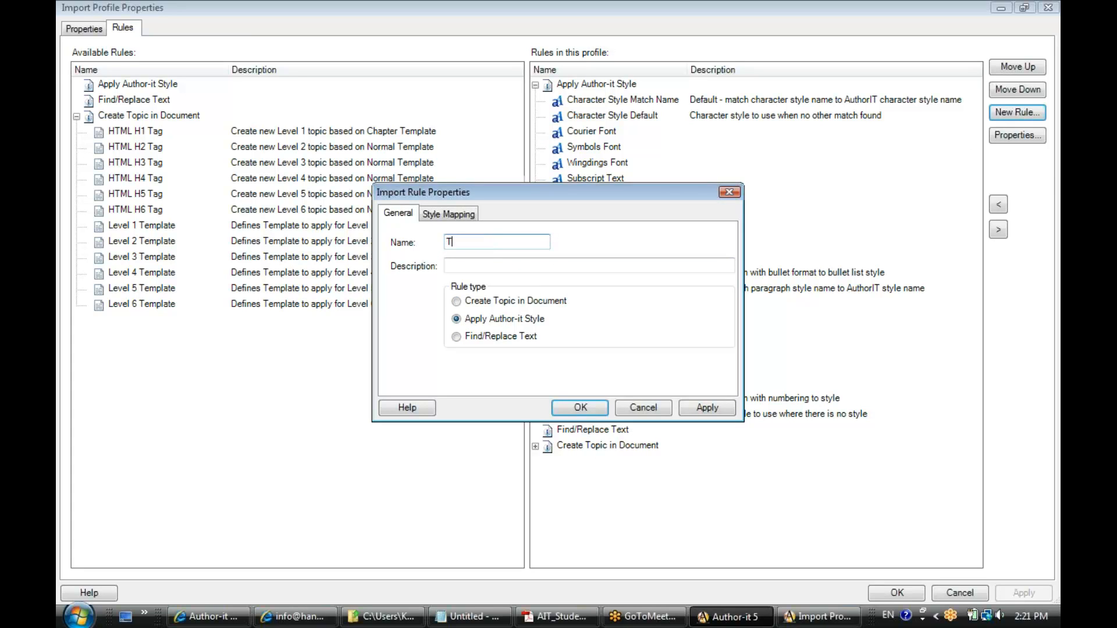
{"action": "type", "text": "able Text"}
{"action": "left_click_drag", "start_coordinate": [470, 196], "coordinate": [530, 191]}
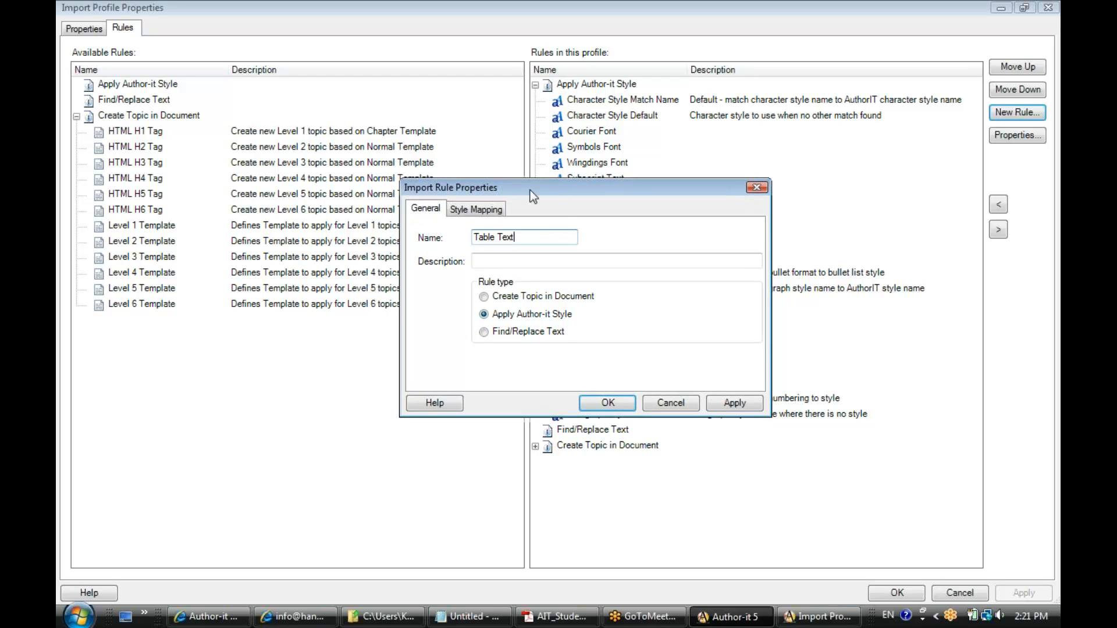
Step: Set the rule's style mapping to look for the paragraph style Table Text
{"action": "left_click", "coordinate": [474, 216]}
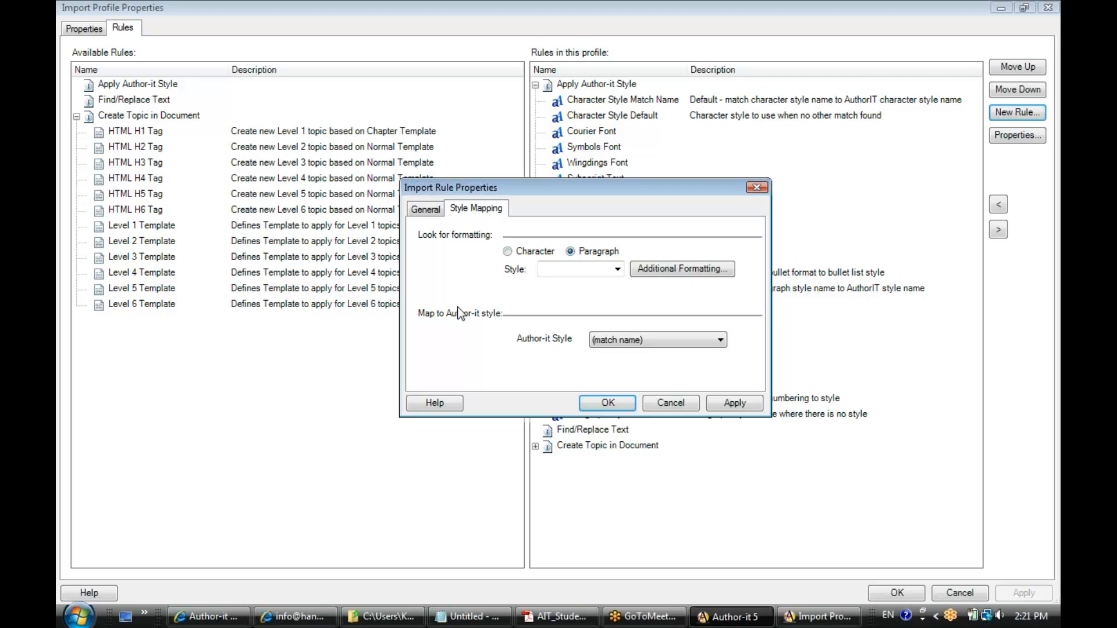
{"action": "left_click", "coordinate": [558, 270]}
{"action": "type", "text": "Table Text"}
Step: Add Arial, 12 pt, bold as additional formatting the Table Text rule must match
{"action": "left_click", "coordinate": [703, 274]}
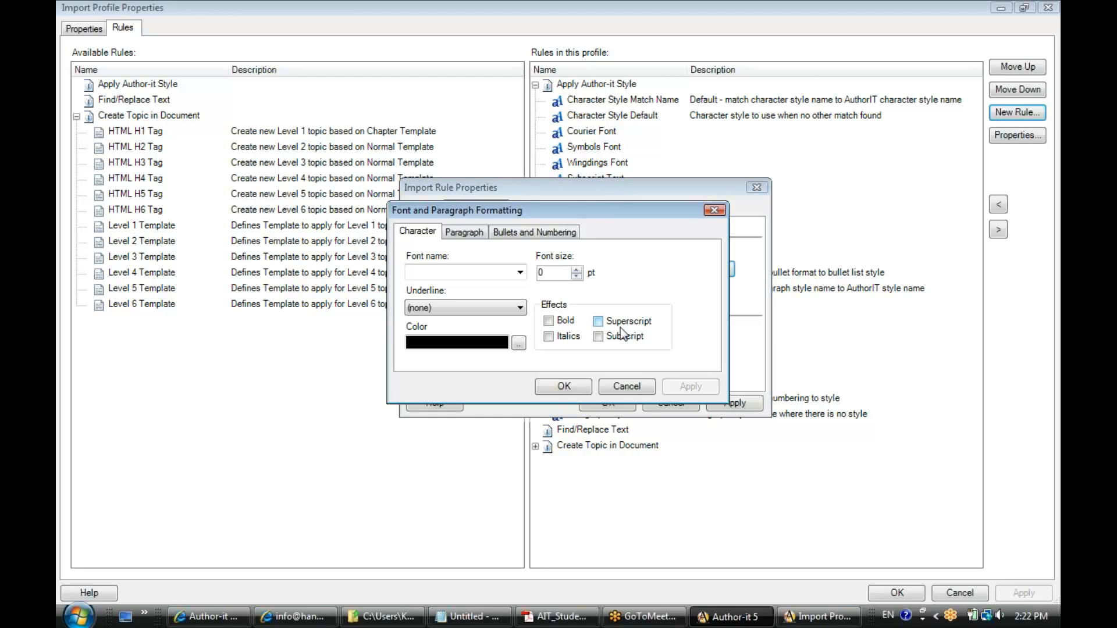
{"action": "left_click", "coordinate": [520, 272]}
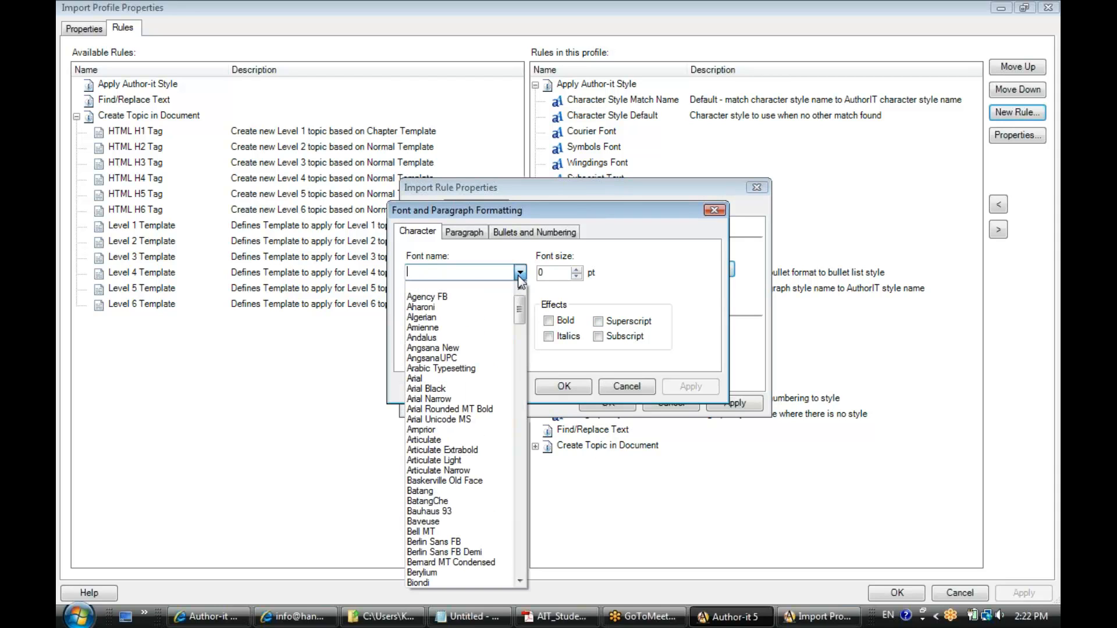
{"action": "left_click", "coordinate": [439, 379]}
{"action": "double_click", "coordinate": [550, 273]}
{"action": "type", "text": "12"}
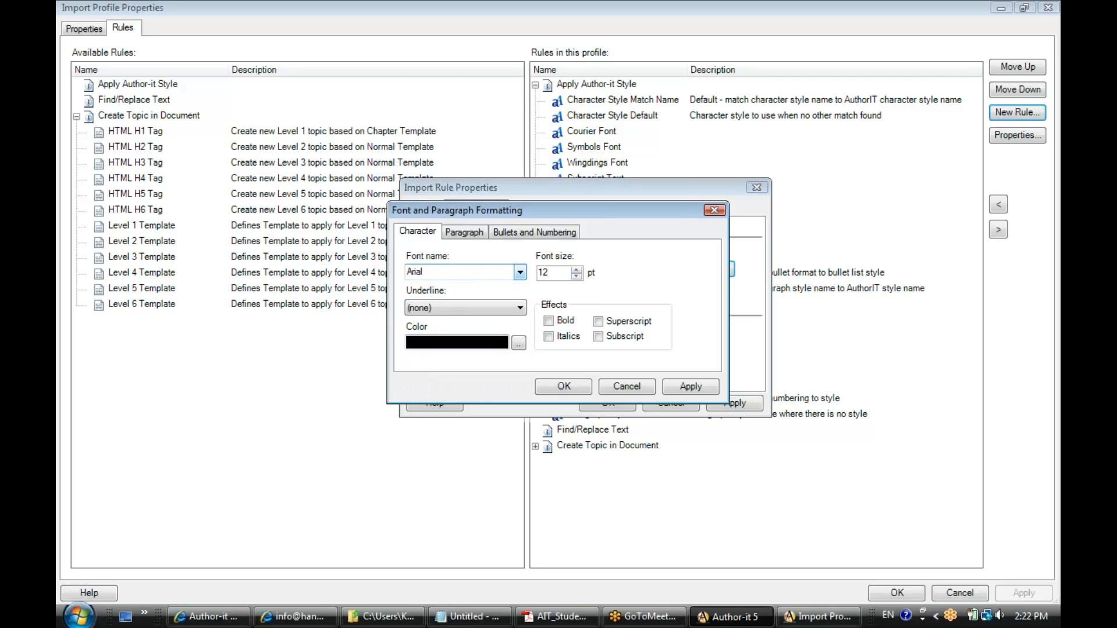
{"action": "left_click", "coordinate": [550, 320]}
{"action": "left_click", "coordinate": [556, 388]}
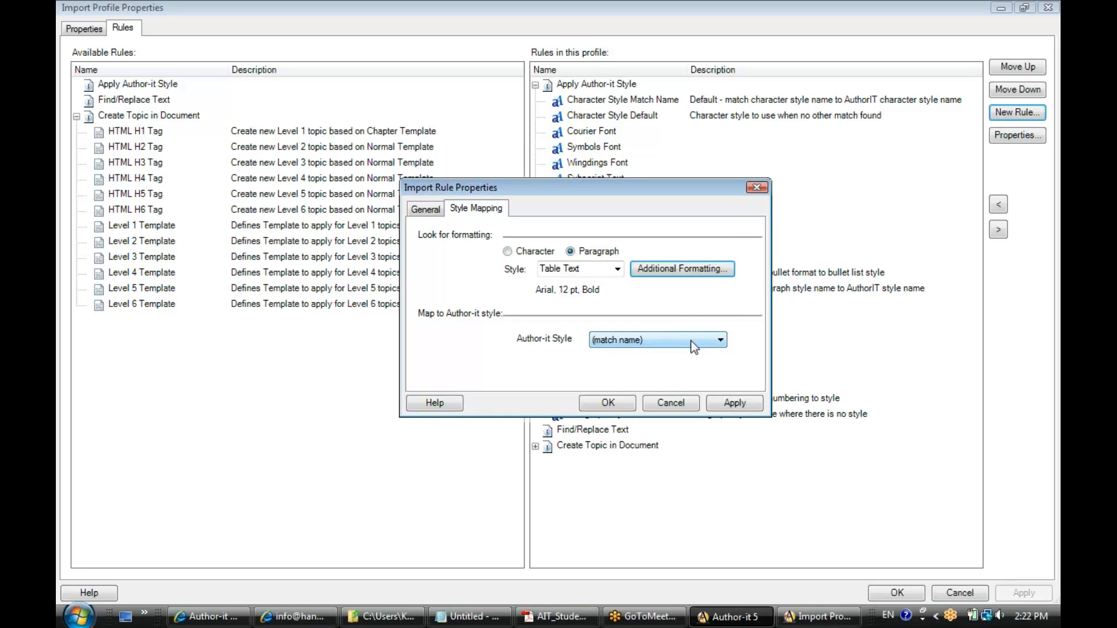
Step: Map the matched formatting to the Author-it style Table Text and save the rule
{"action": "left_click", "coordinate": [721, 340]}
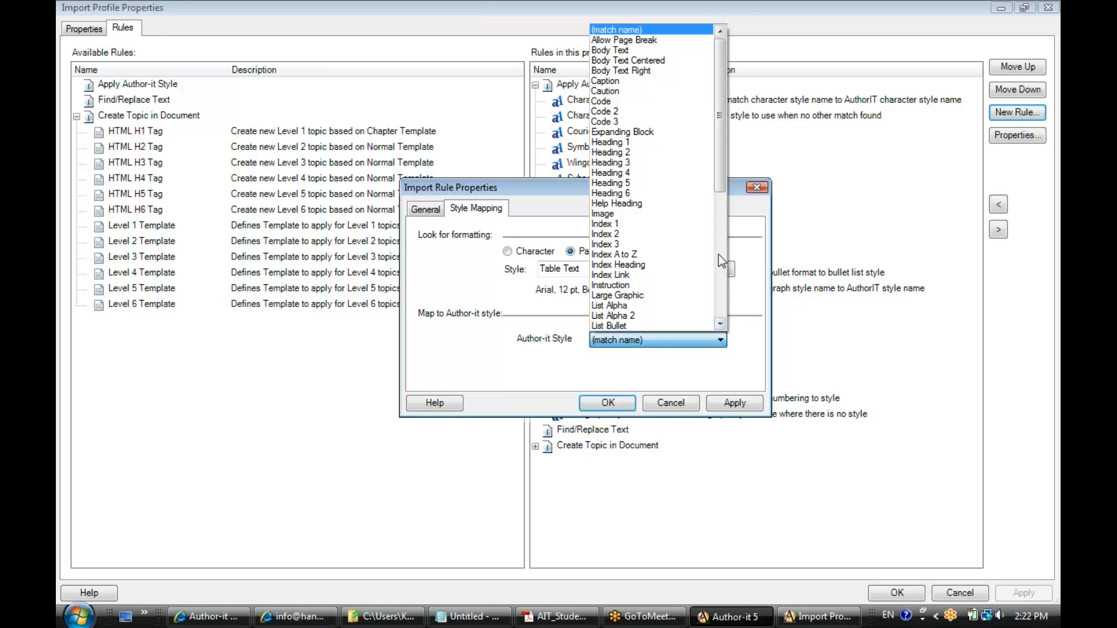
{"action": "left_click_drag", "start_coordinate": [724, 189], "coordinate": [721, 319]}
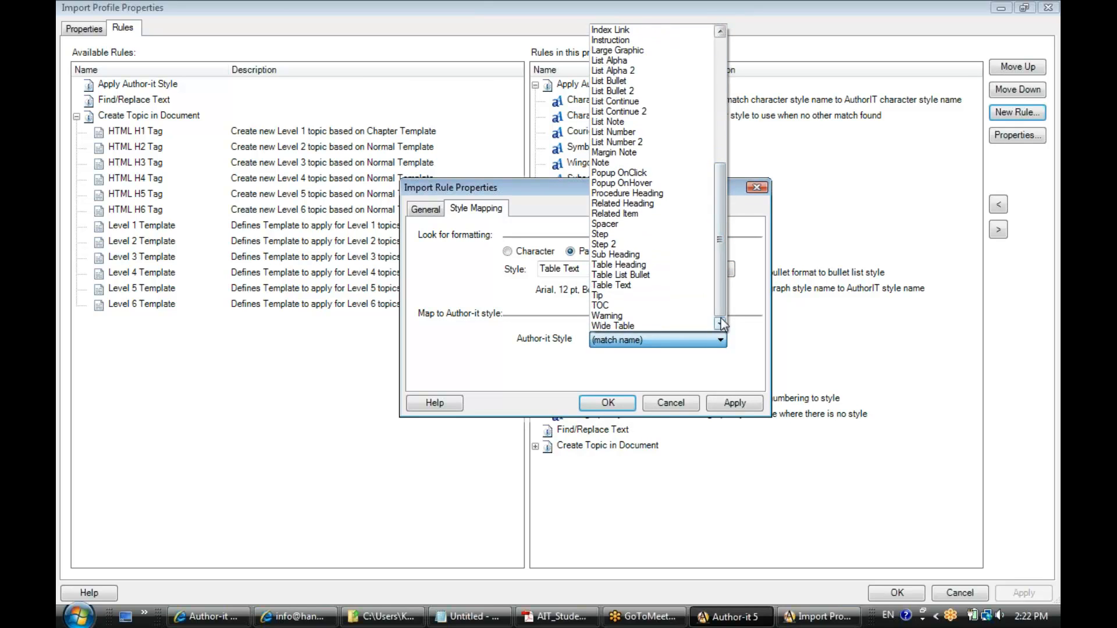
{"action": "left_click", "coordinate": [603, 285]}
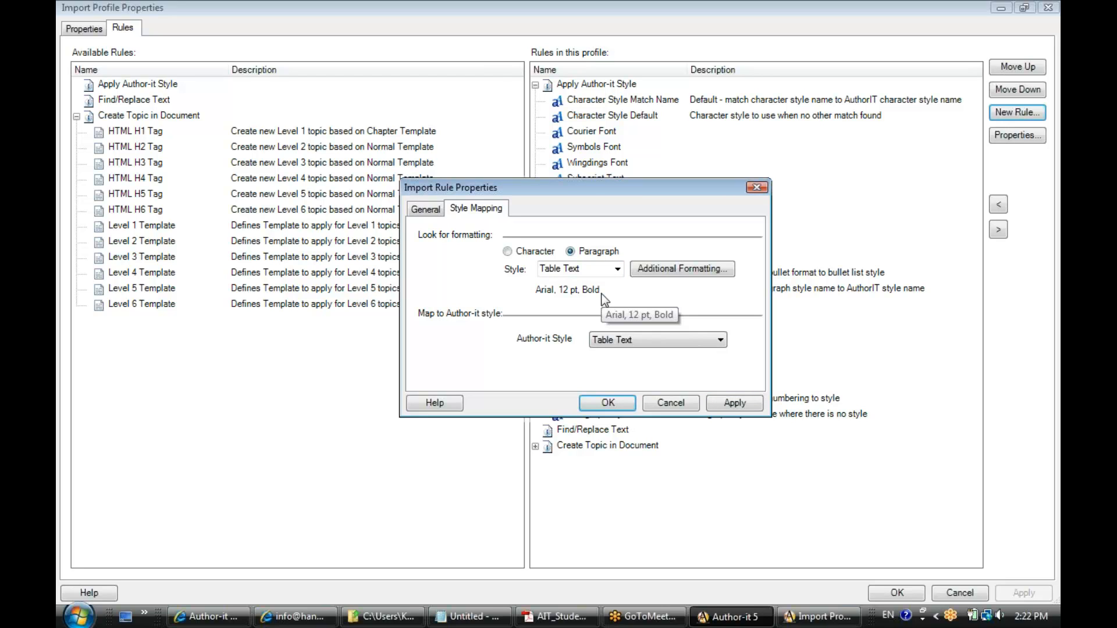
{"action": "left_click", "coordinate": [622, 344]}
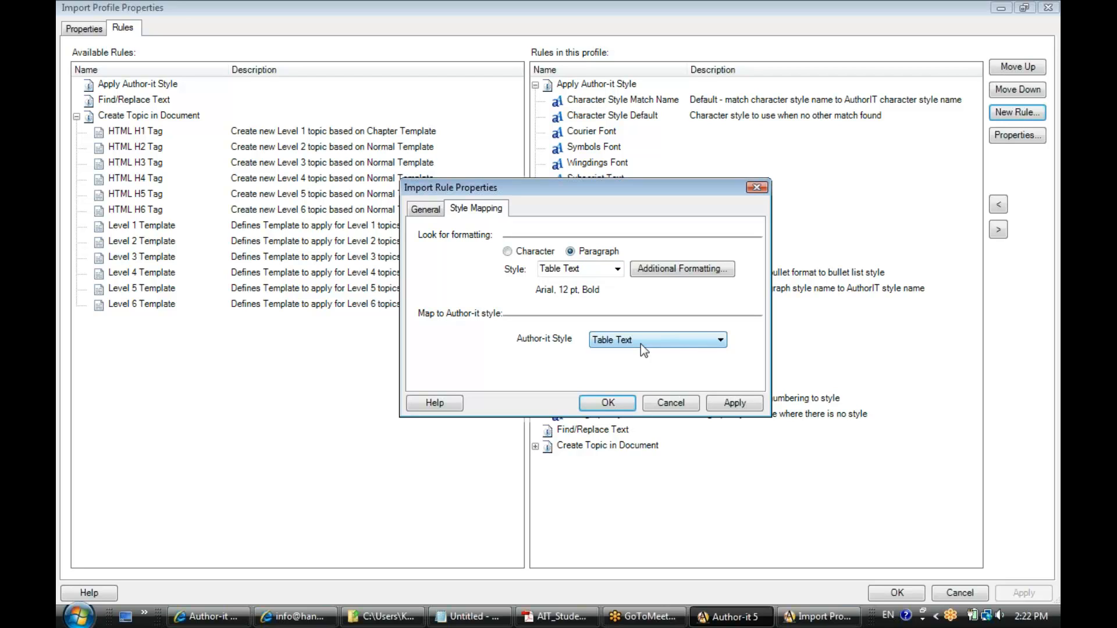
{"action": "left_click", "coordinate": [606, 401]}
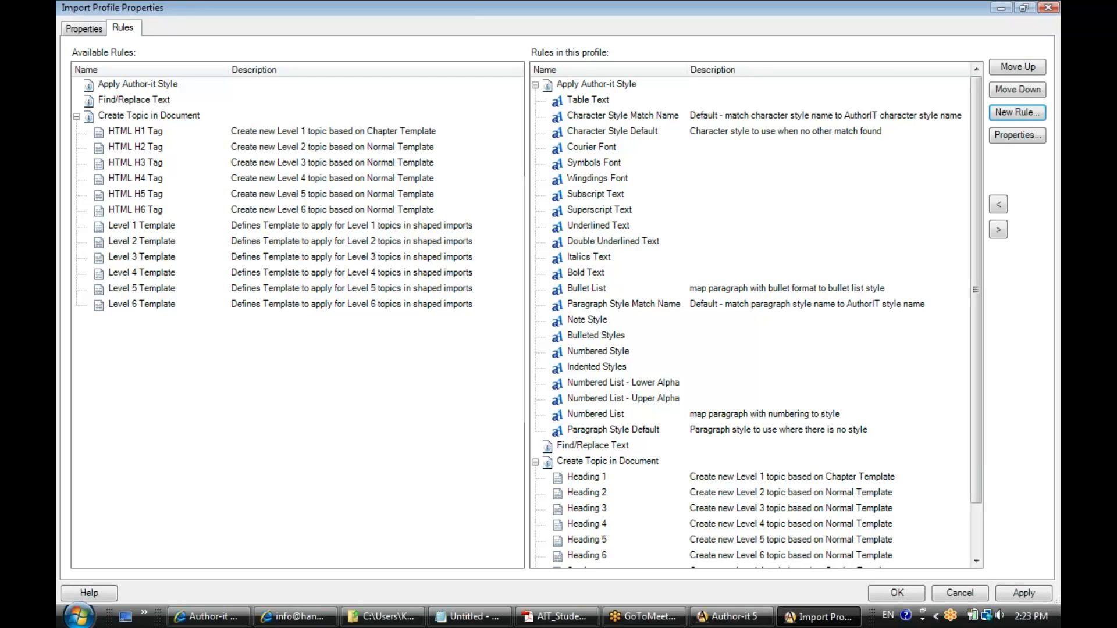
{"action": "left_click", "coordinate": [1004, 114]}
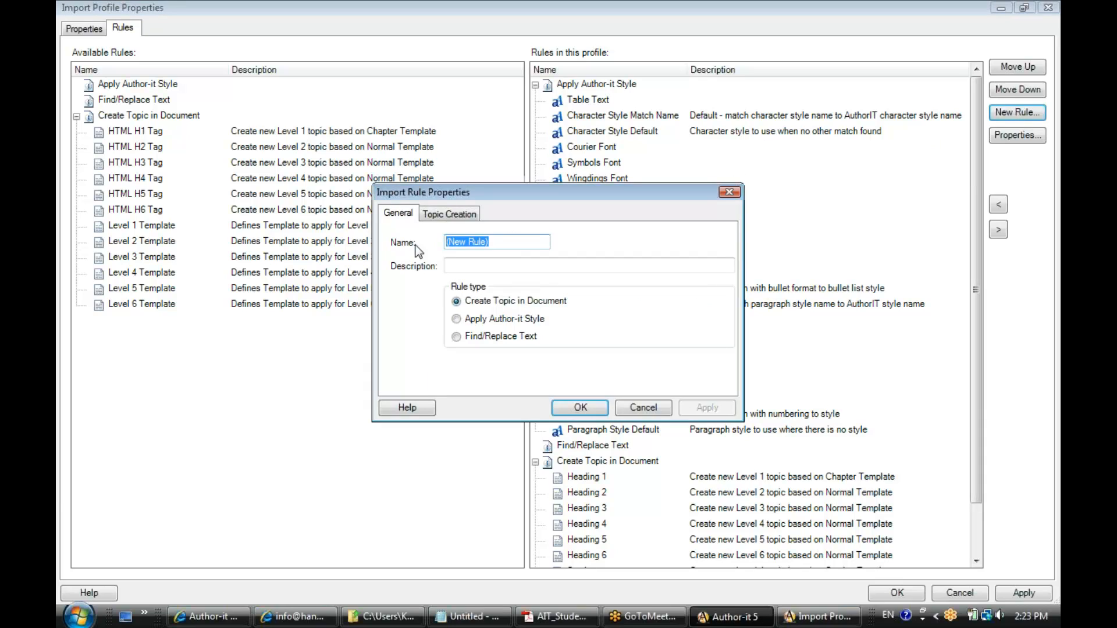
{"action": "left_click", "coordinate": [466, 320]}
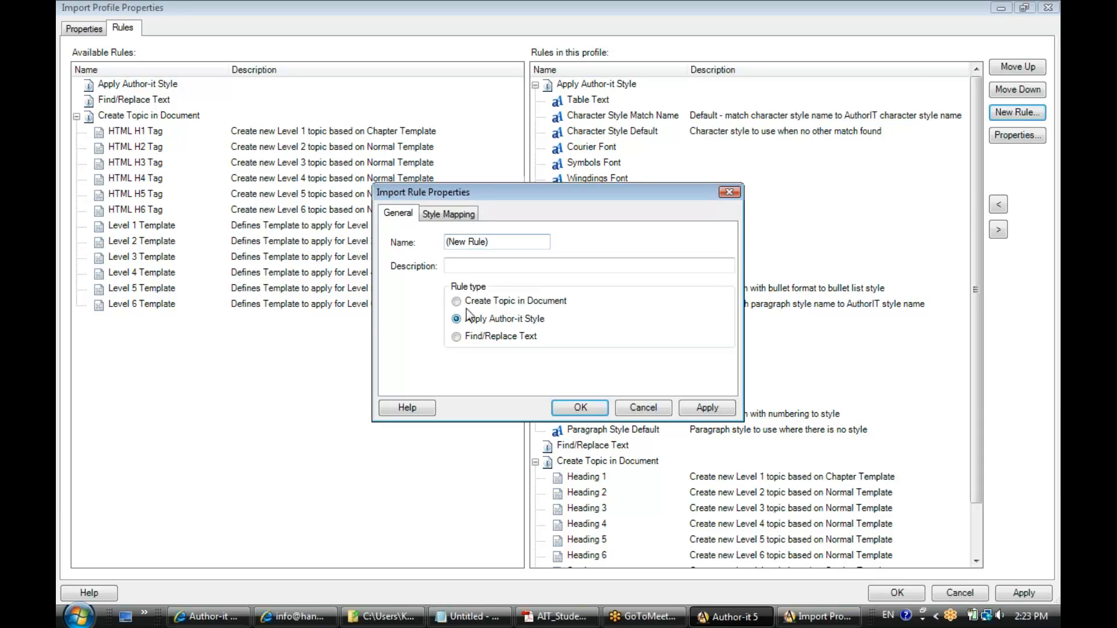
{"action": "left_click", "coordinate": [458, 216]}
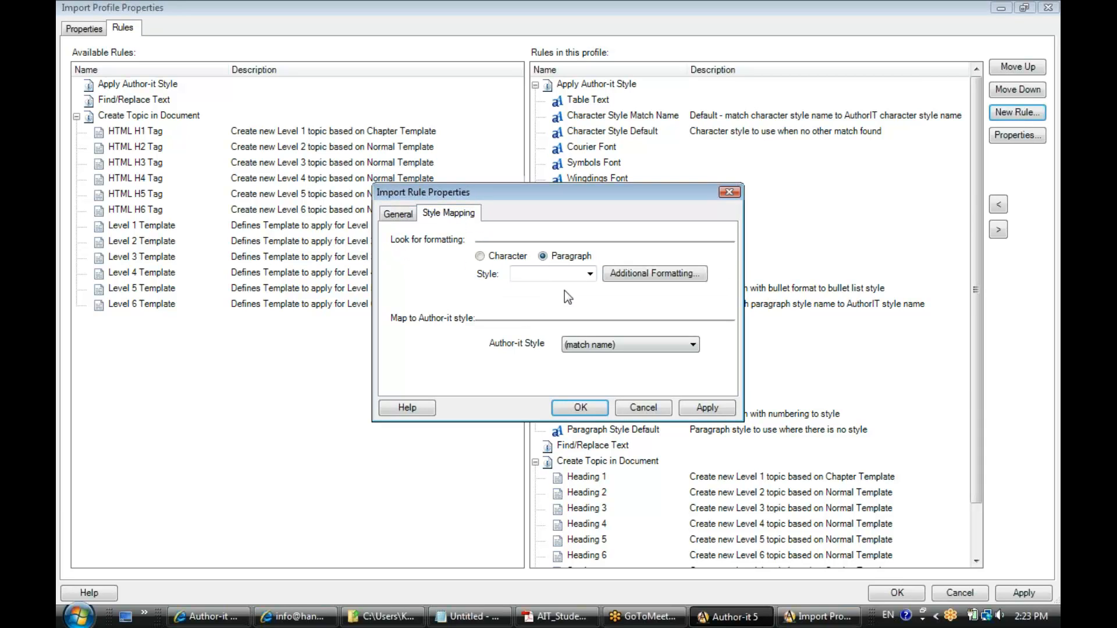
{"action": "left_click", "coordinate": [673, 285]}
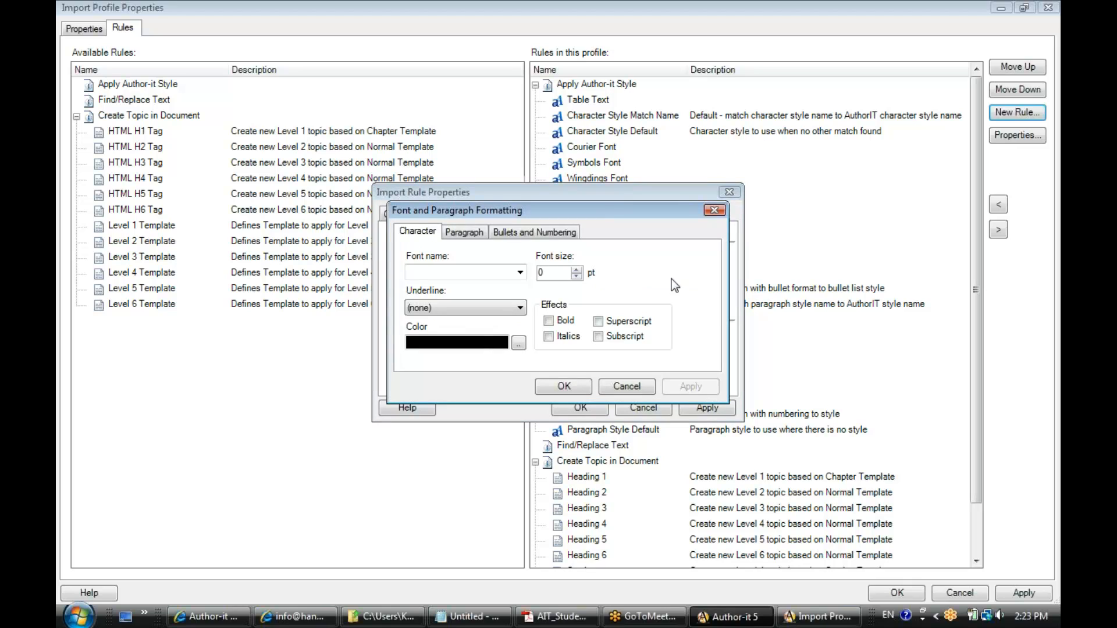
{"action": "left_click", "coordinate": [636, 387]}
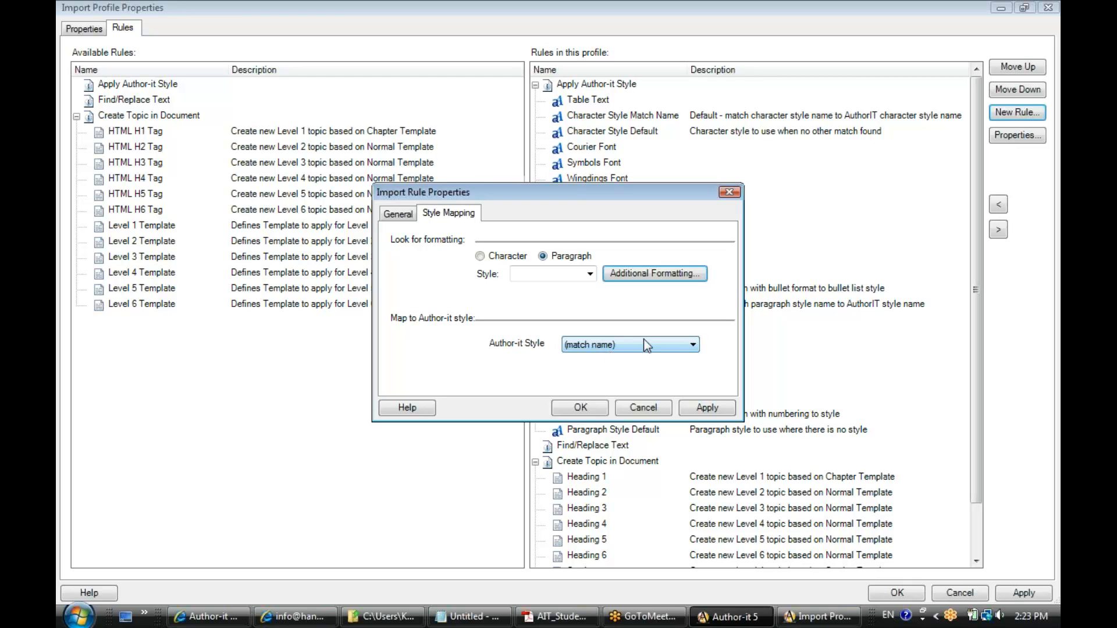
{"action": "left_click", "coordinate": [651, 407]}
{"action": "left_click", "coordinate": [606, 356]}
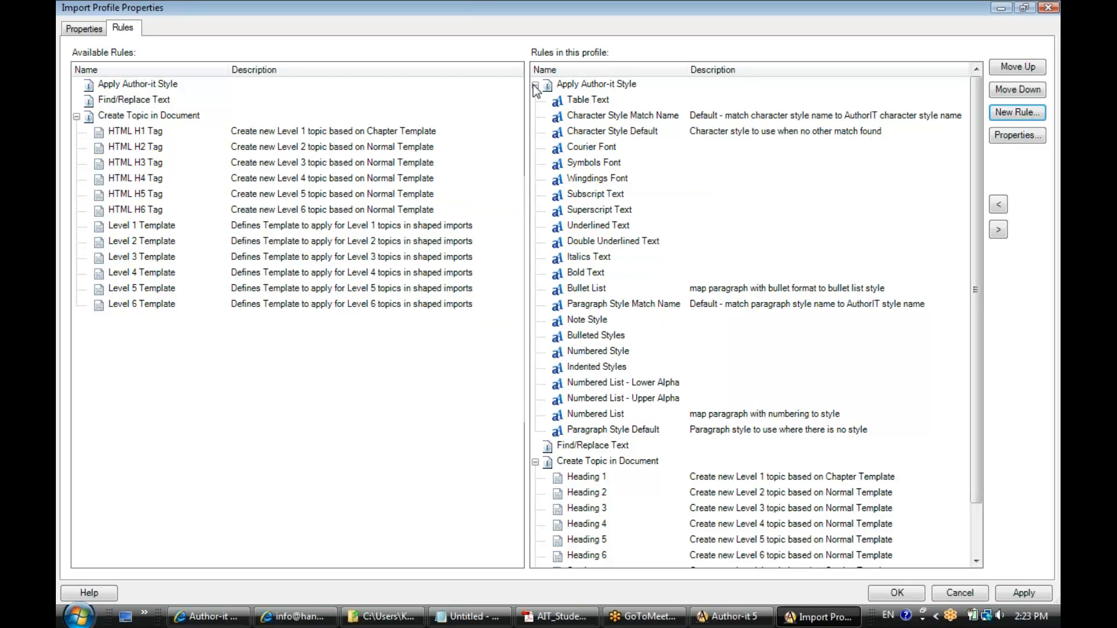
{"action": "left_click", "coordinate": [592, 101]}
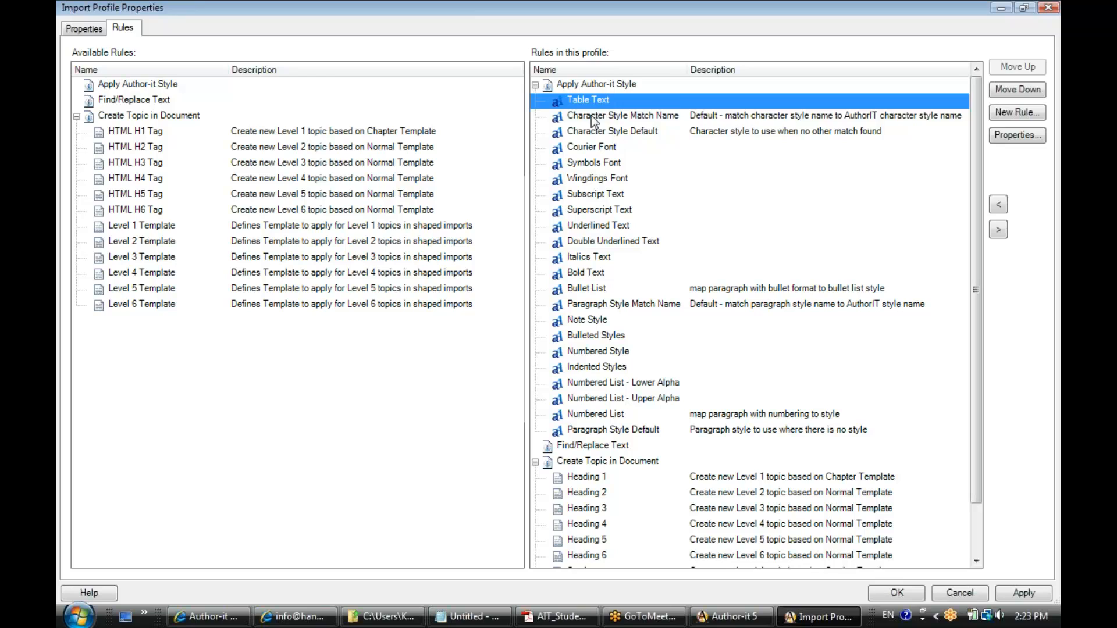
{"action": "left_click", "coordinate": [592, 116]}
{"action": "left_click", "coordinate": [592, 133]}
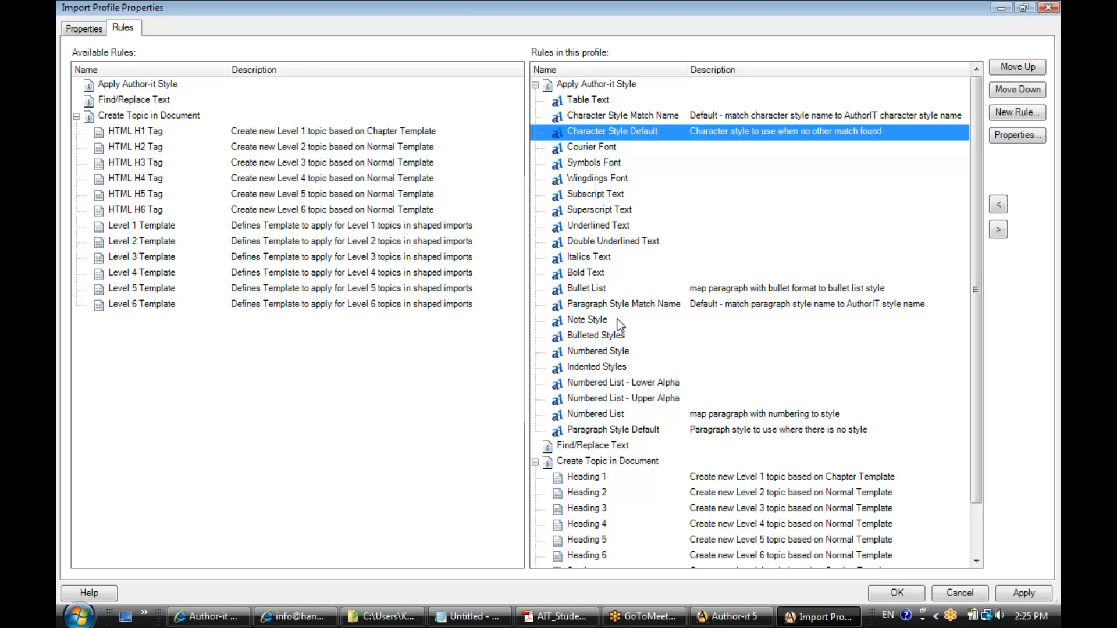
Step: Create a new import rule of type Find/Replace Text named X5000 Product Name
{"action": "left_click", "coordinate": [535, 85]}
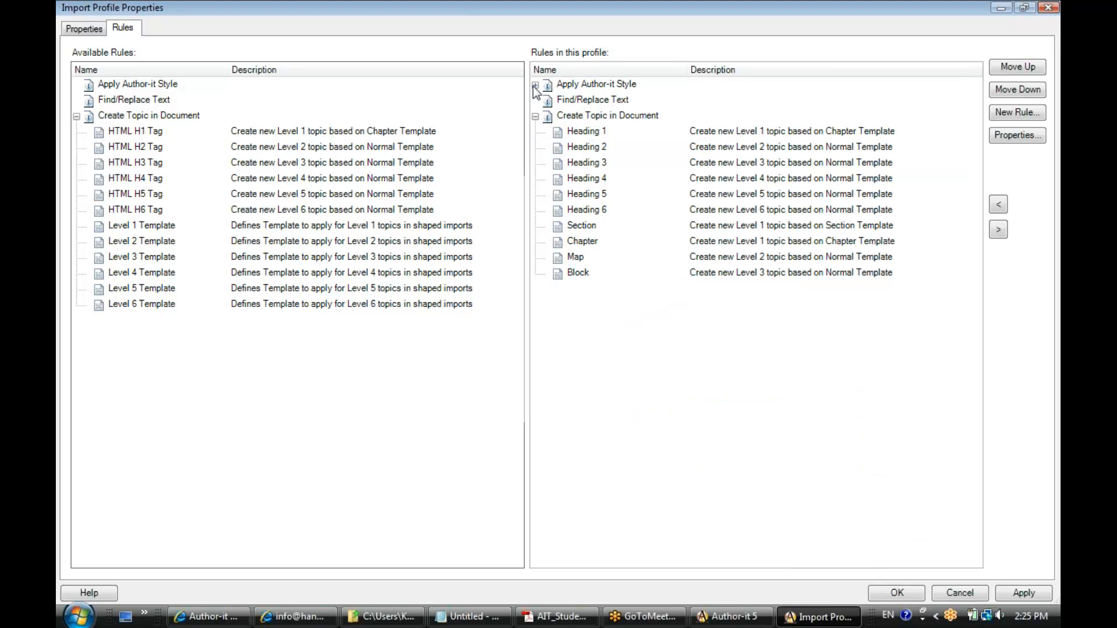
{"action": "left_click", "coordinate": [578, 102]}
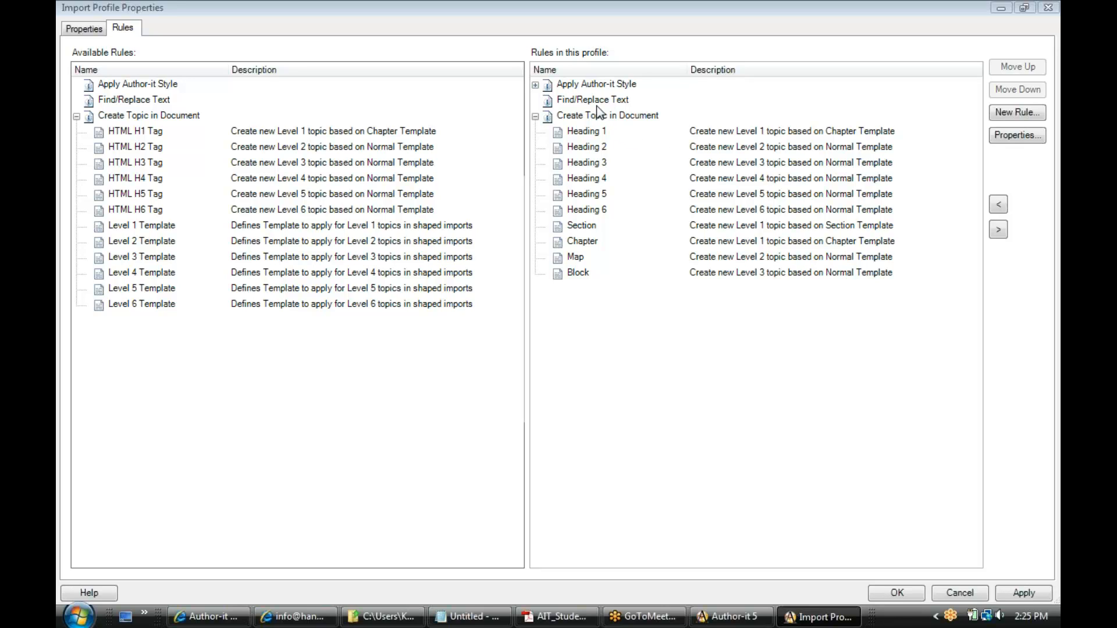
{"action": "left_click", "coordinate": [1031, 116]}
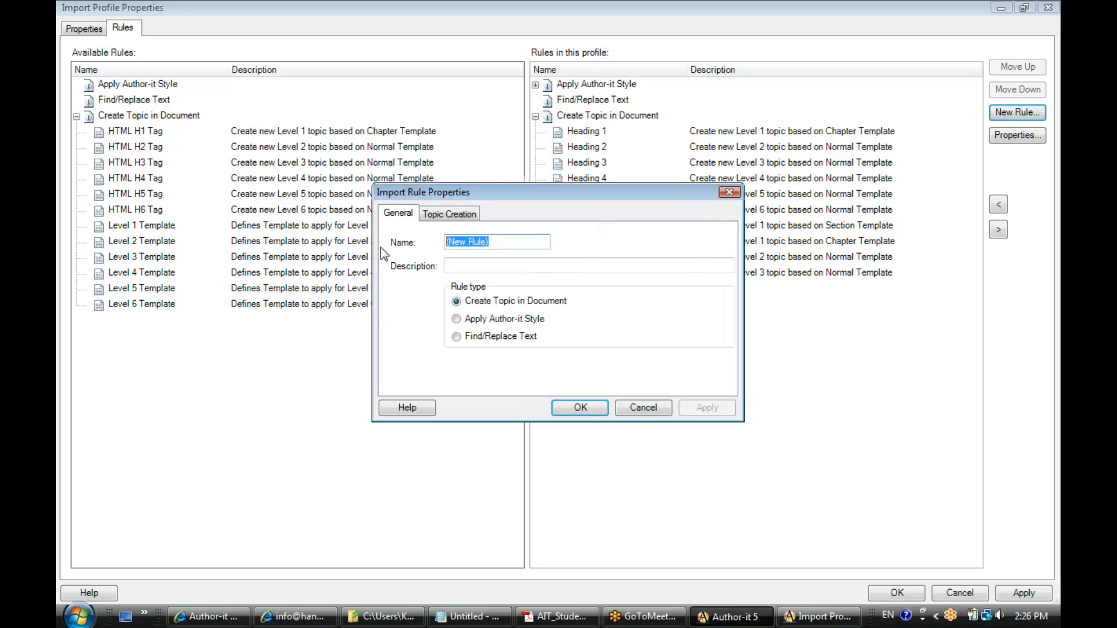
{"action": "type", "text": "X"}
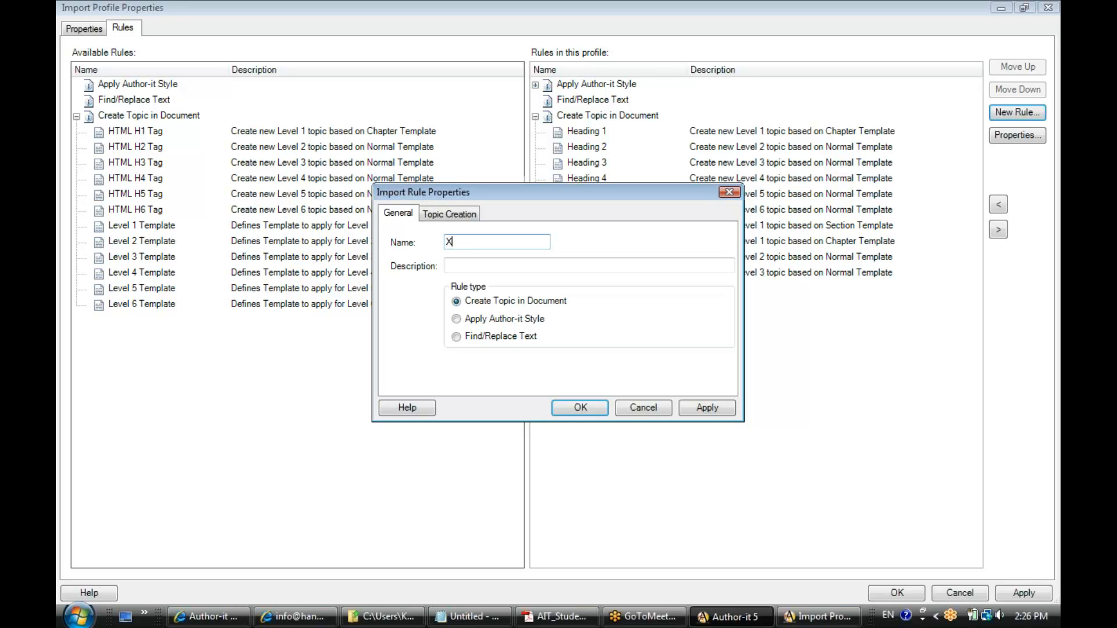
{"action": "type", "text": "5000 Product Name"}
{"action": "left_click", "coordinate": [456, 337]}
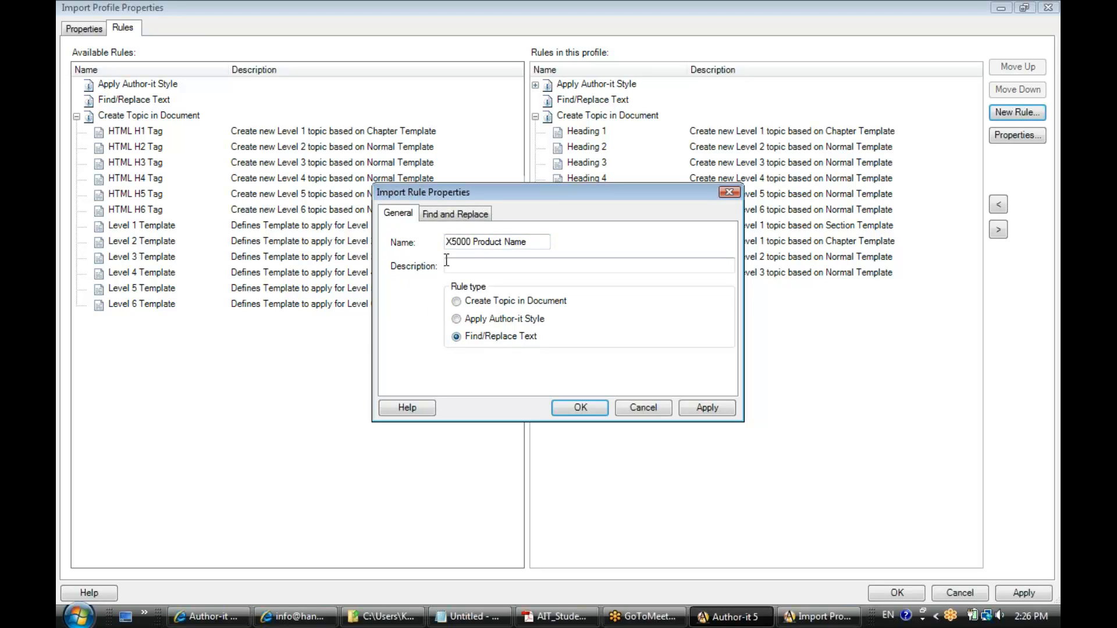
Step: Set the rule to find the text X5000, matching case and whole word only
{"action": "left_click", "coordinate": [448, 215]}
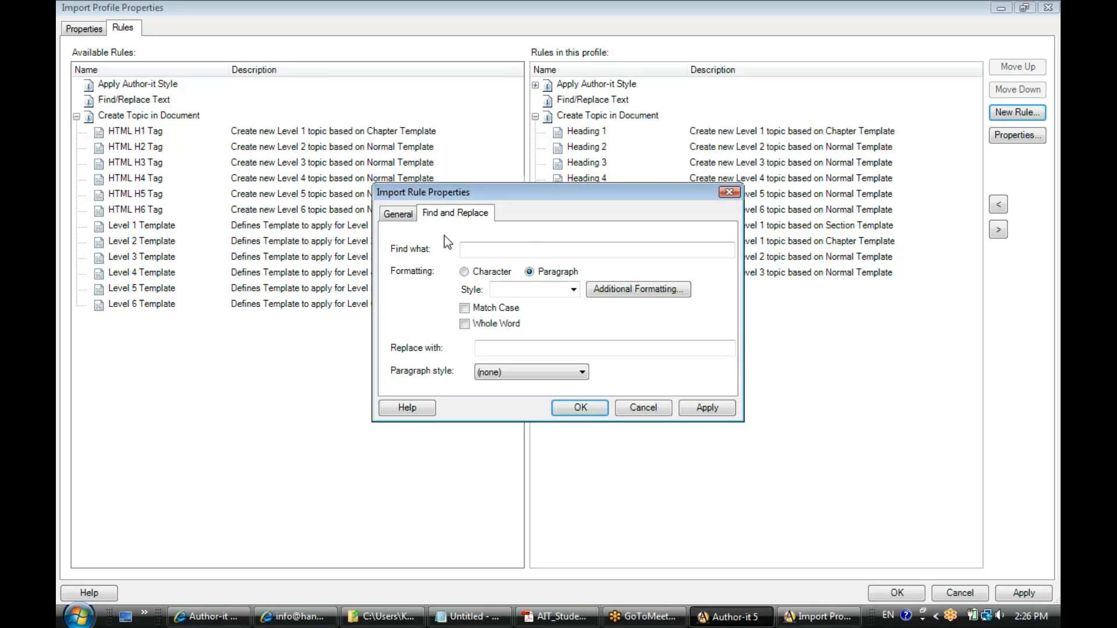
{"action": "left_click", "coordinate": [491, 251]}
{"action": "type", "text": "X5000"}
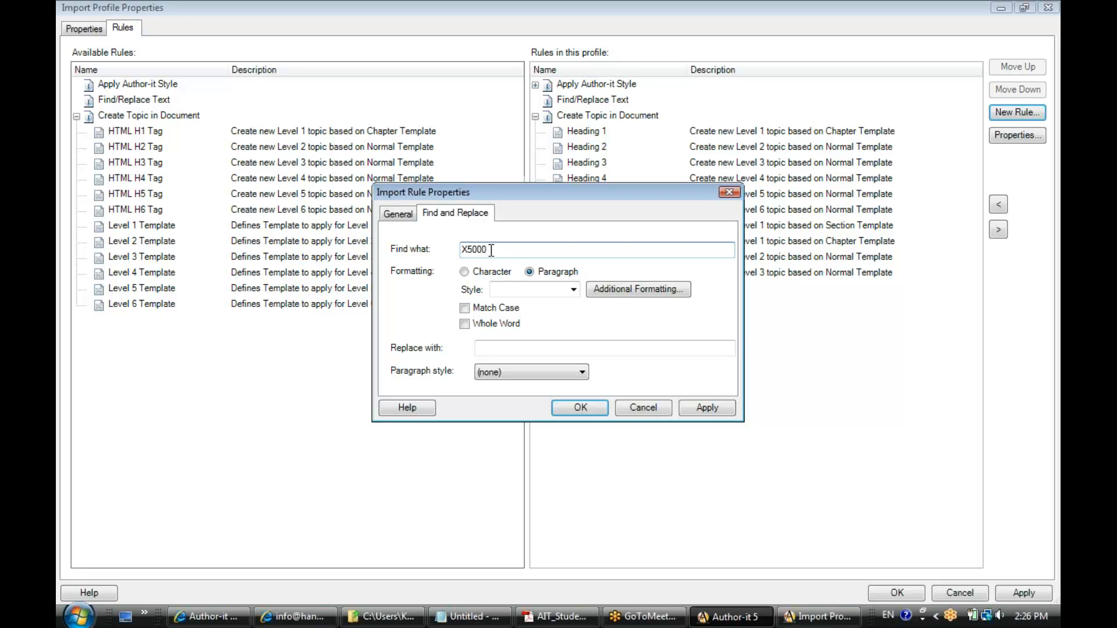
{"action": "left_click", "coordinate": [508, 289]}
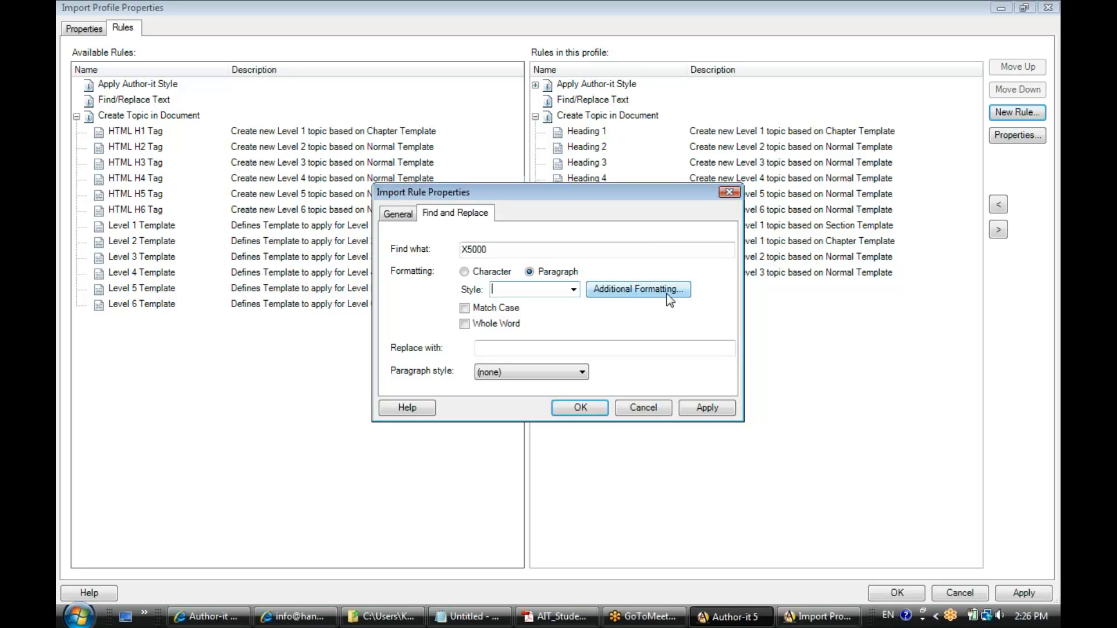
{"action": "left_click", "coordinate": [465, 310]}
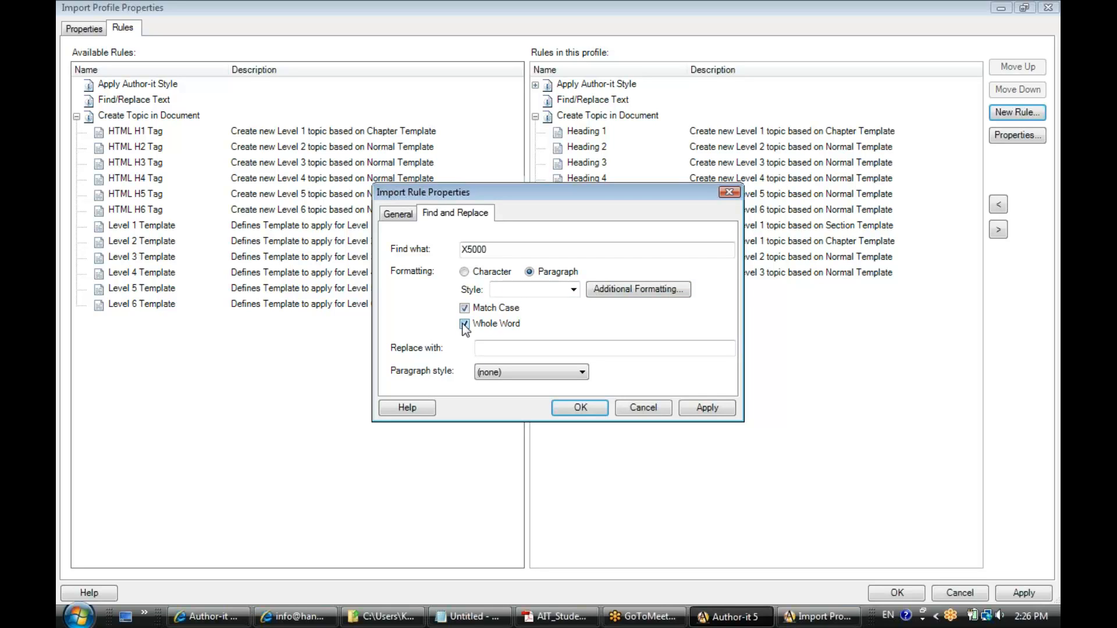
Step: Set the replacement text to <Product> with paragraph style (none) and save the X5000 Product Name rule
{"action": "left_click", "coordinate": [497, 347]}
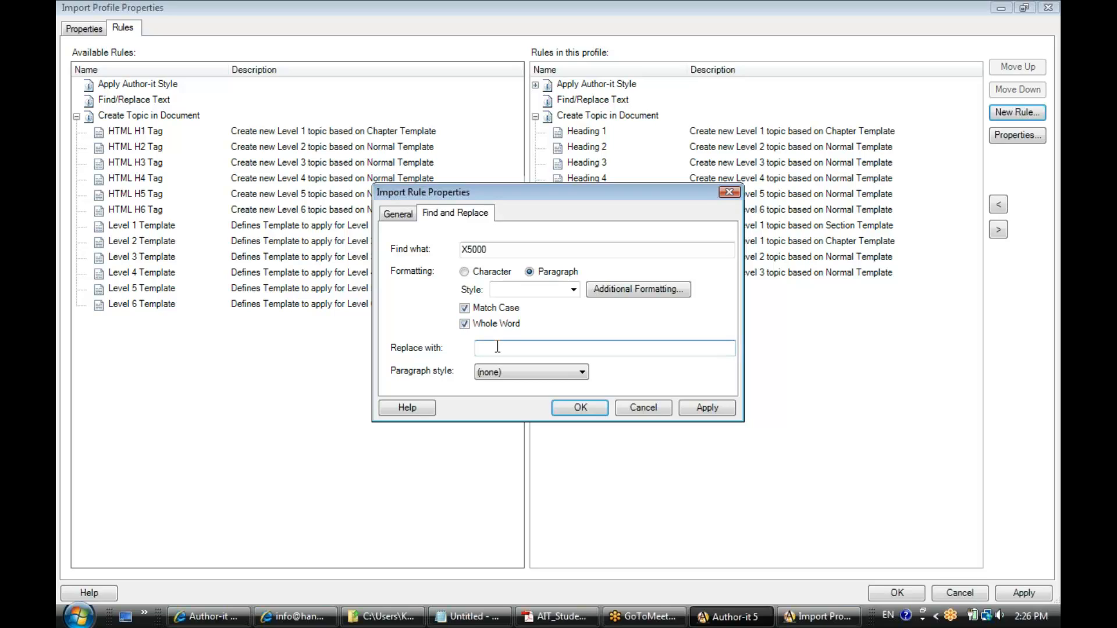
{"action": "type", "text": "<Product>"}
{"action": "left_click", "coordinate": [581, 373]}
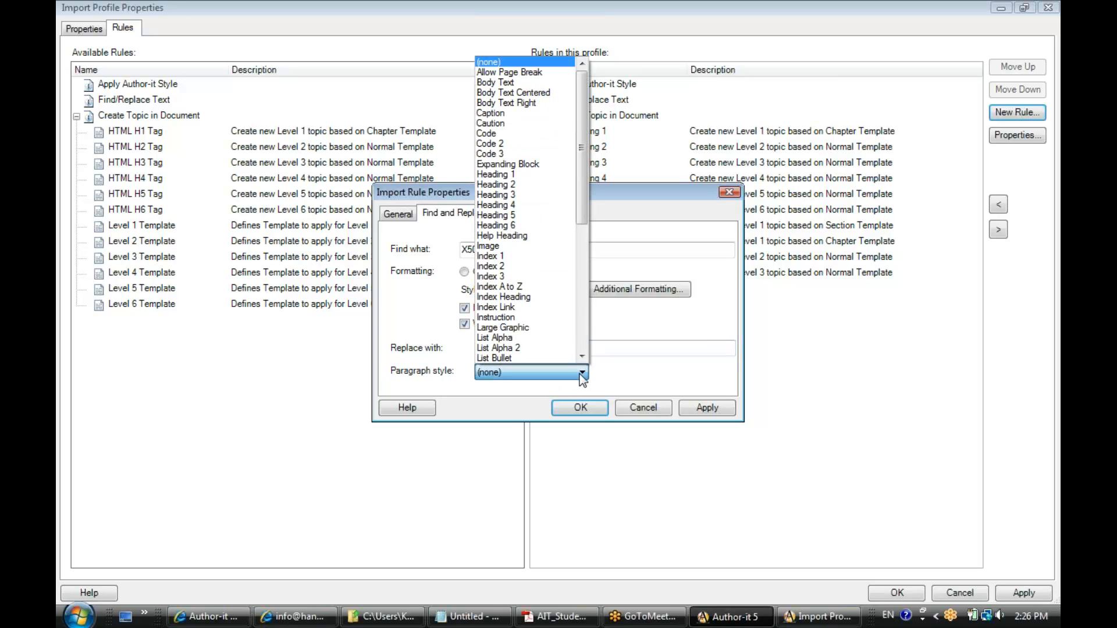
{"action": "left_click", "coordinate": [580, 373]}
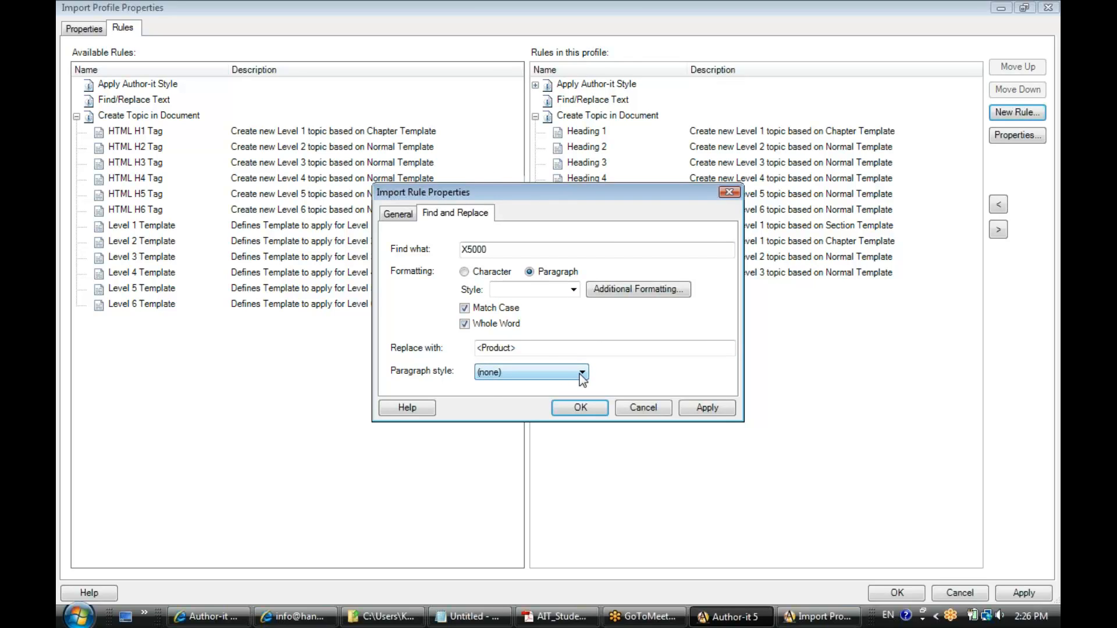
{"action": "left_click", "coordinate": [534, 348]}
{"action": "left_click_drag", "start_coordinate": [549, 197], "coordinate": [565, 197]}
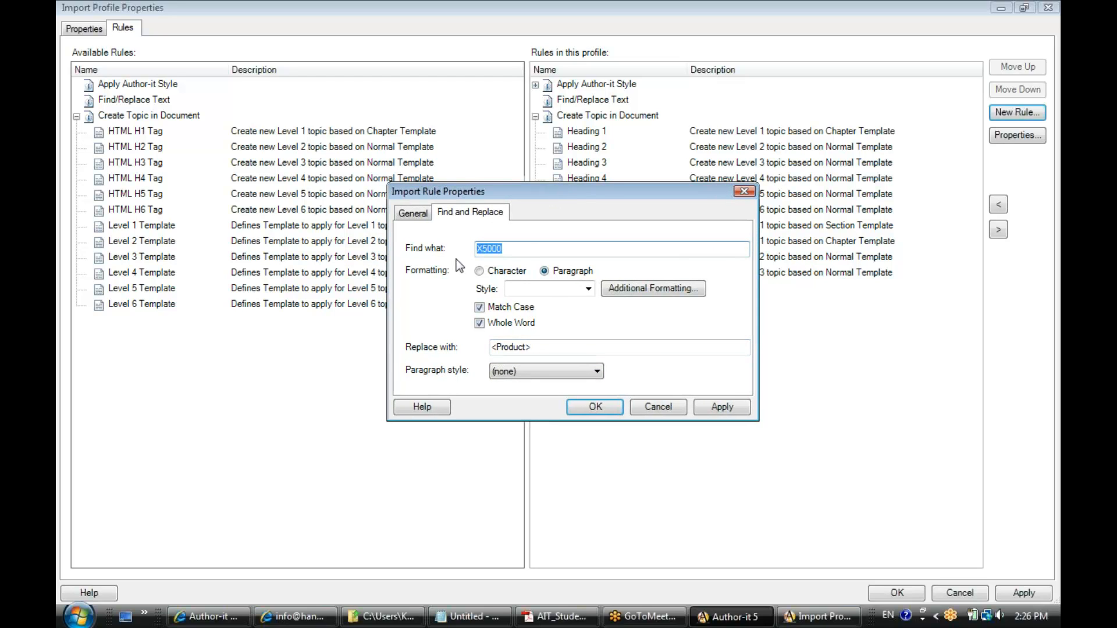
{"action": "left_click_drag", "start_coordinate": [545, 348], "coordinate": [453, 349]}
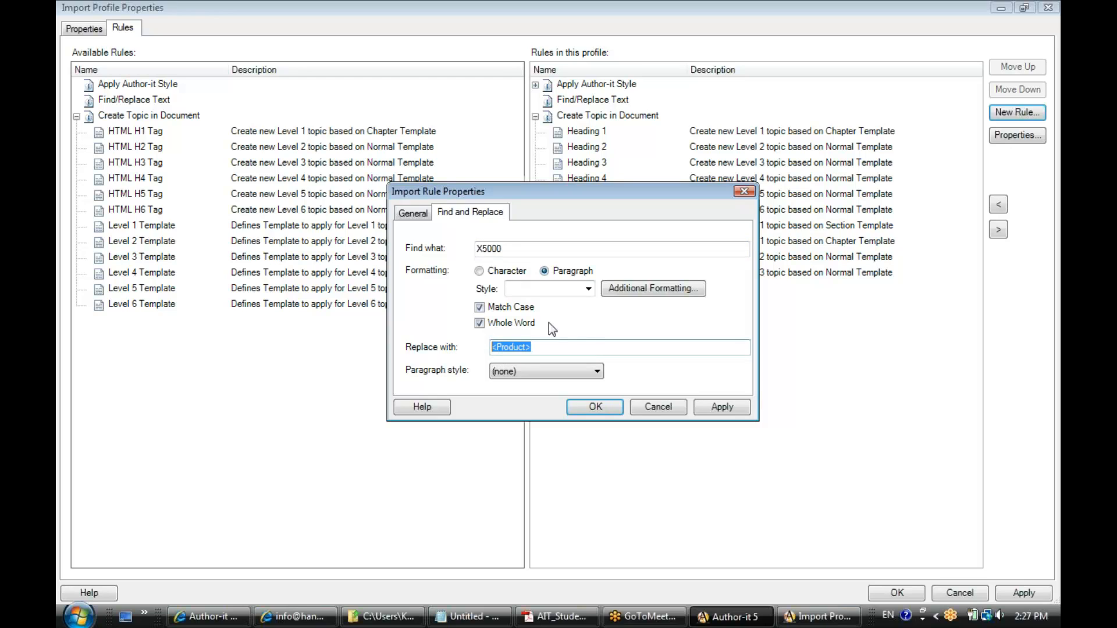
{"action": "left_click", "coordinate": [567, 347]}
{"action": "left_click", "coordinate": [599, 406]}
{"action": "left_click", "coordinate": [621, 461]}
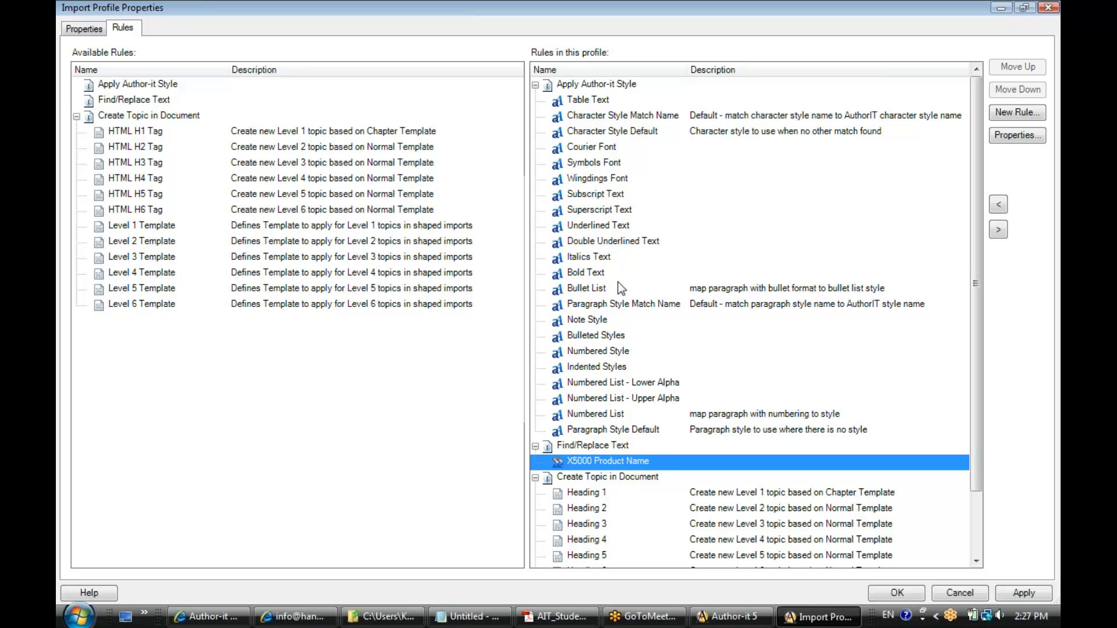
Step: Collapse the profile's style and find/replace rule groups and review the heading rules under Create Topic in Document
{"action": "left_click", "coordinate": [536, 85]}
{"action": "left_click", "coordinate": [535, 101]}
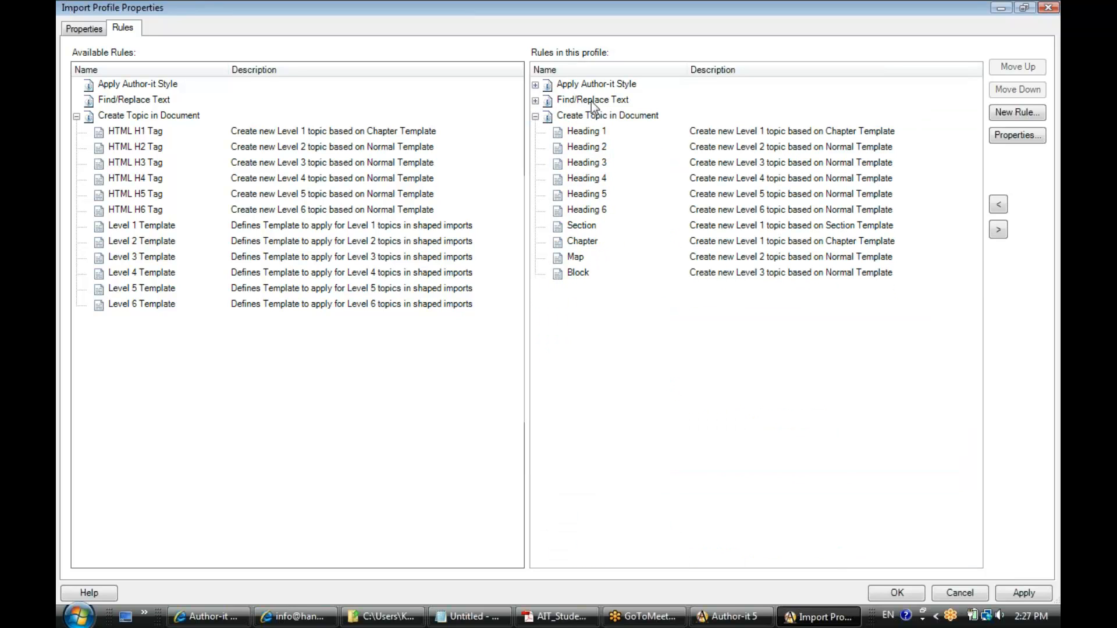
{"action": "left_click", "coordinate": [611, 115]}
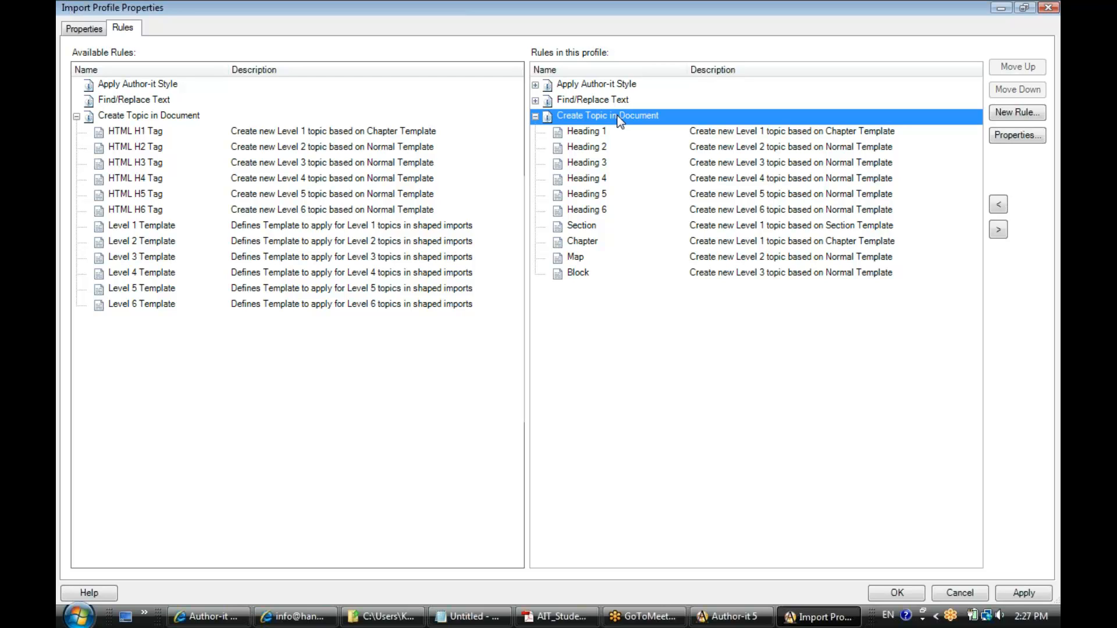
{"action": "left_click", "coordinate": [582, 132]}
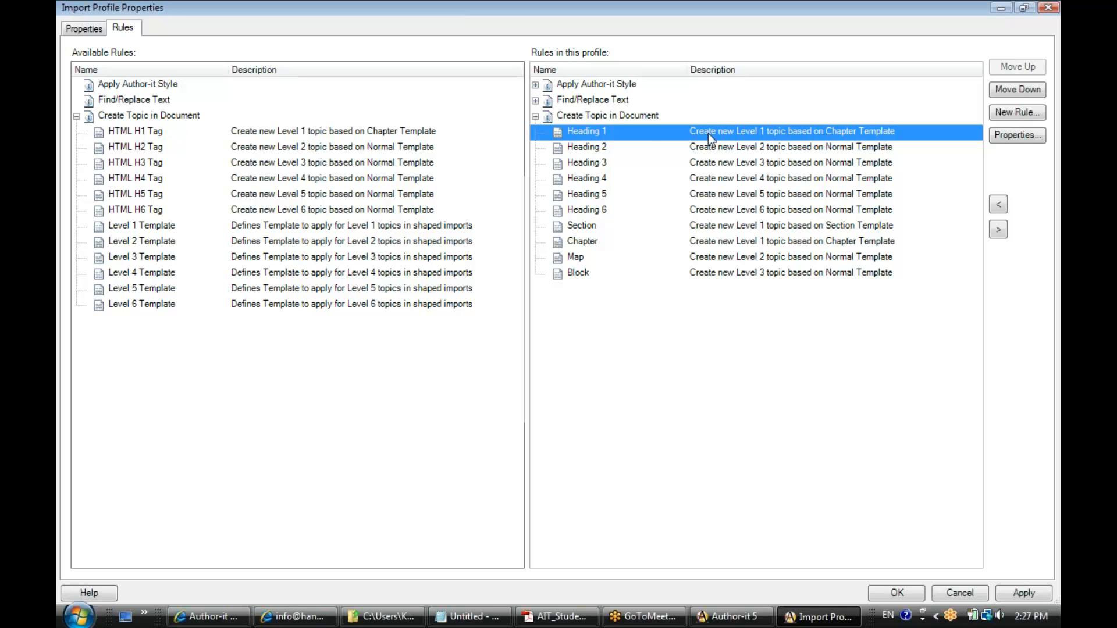
{"action": "left_click", "coordinate": [572, 150]}
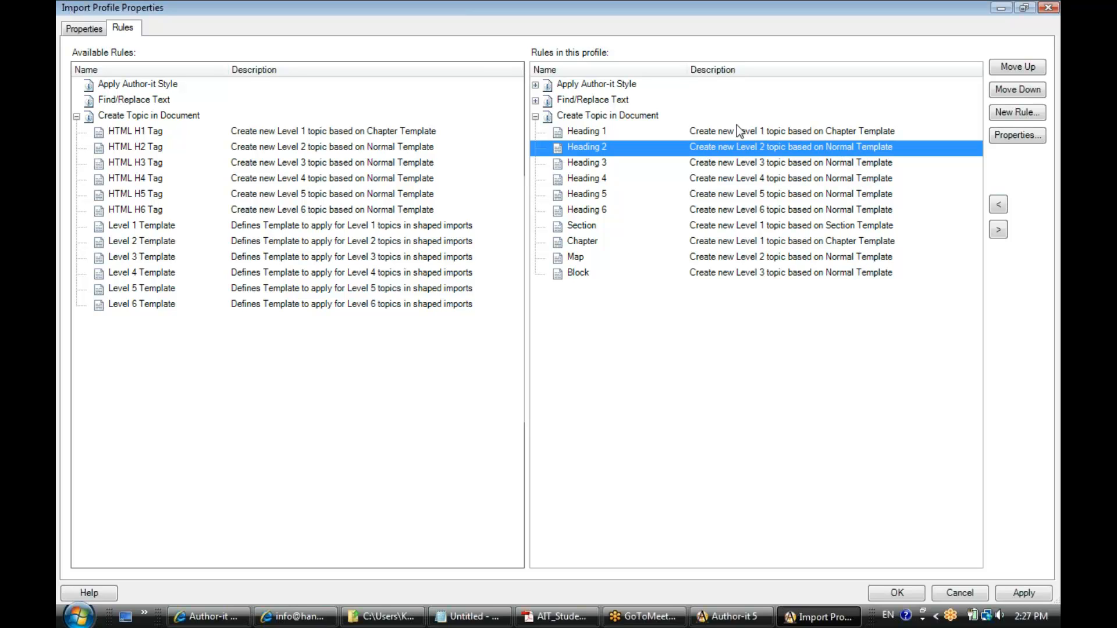
Step: Review the Heading 1 rule's topic creation conditions and add a condition for paragraph style equals H1
{"action": "double_click", "coordinate": [594, 131]}
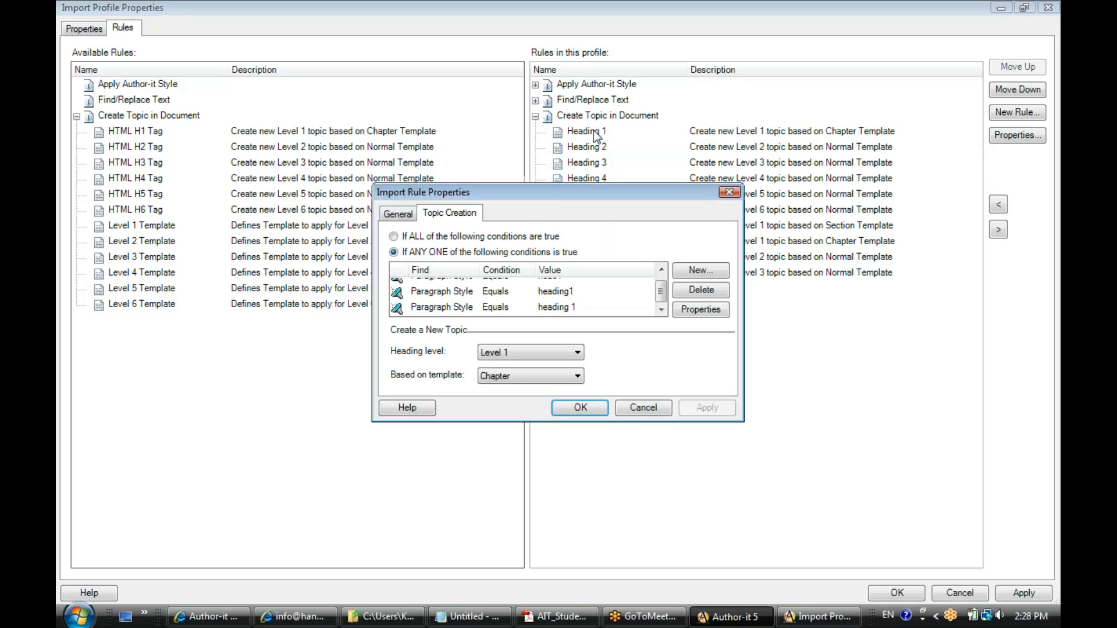
{"action": "left_click_drag", "start_coordinate": [589, 194], "coordinate": [638, 149]}
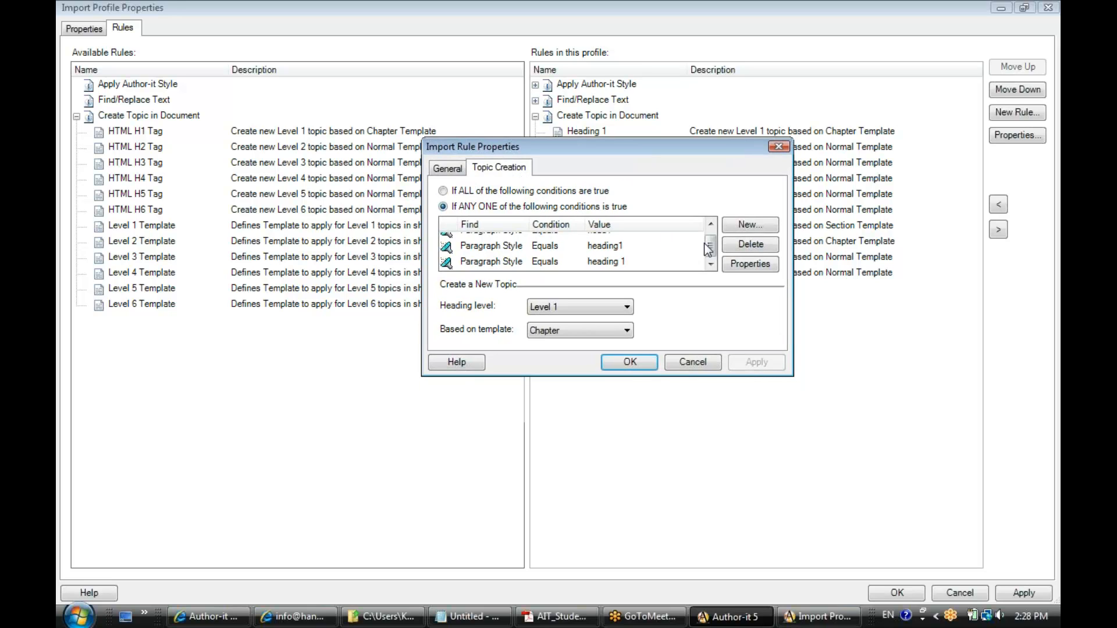
{"action": "left_click_drag", "start_coordinate": [712, 246], "coordinate": [712, 241]}
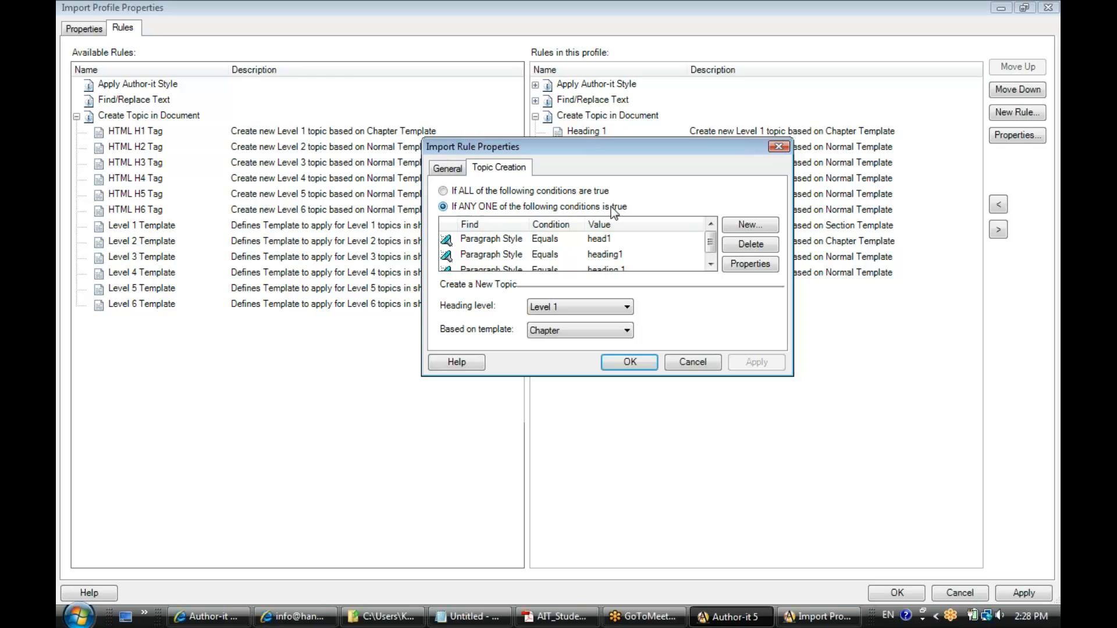
{"action": "left_click", "coordinate": [603, 242]}
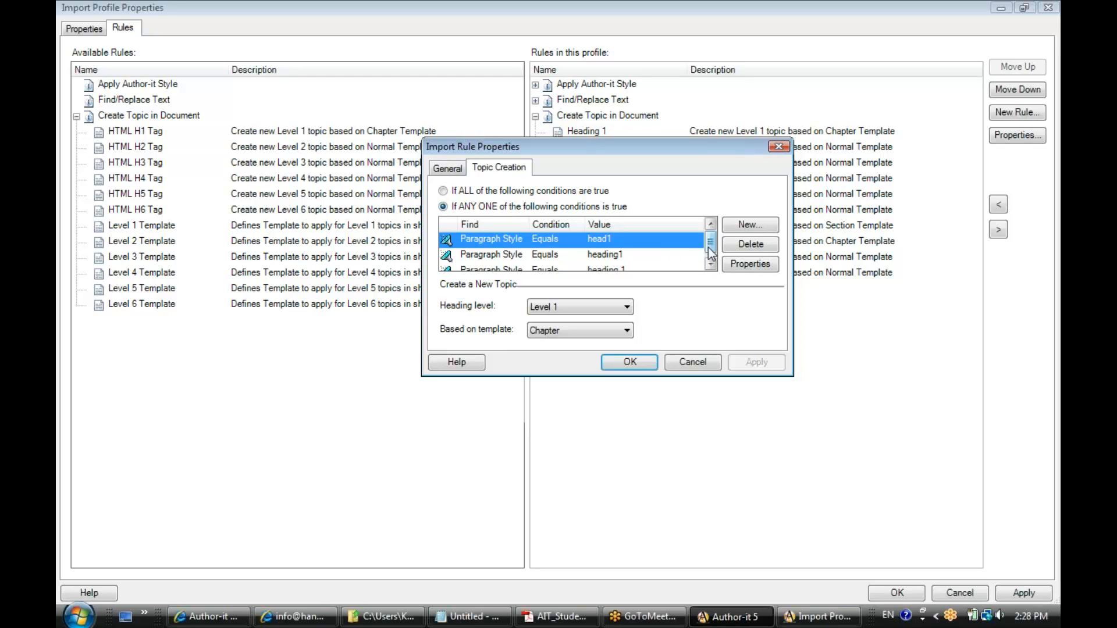
{"action": "left_click", "coordinate": [620, 256]}
{"action": "left_click", "coordinate": [710, 265]}
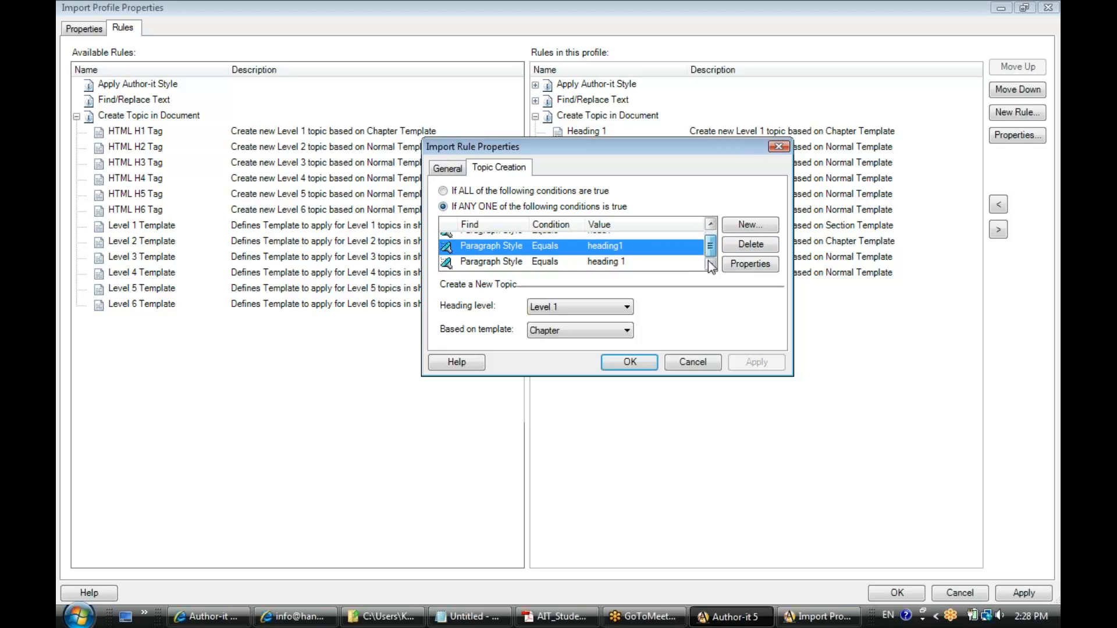
{"action": "left_click", "coordinate": [603, 262]}
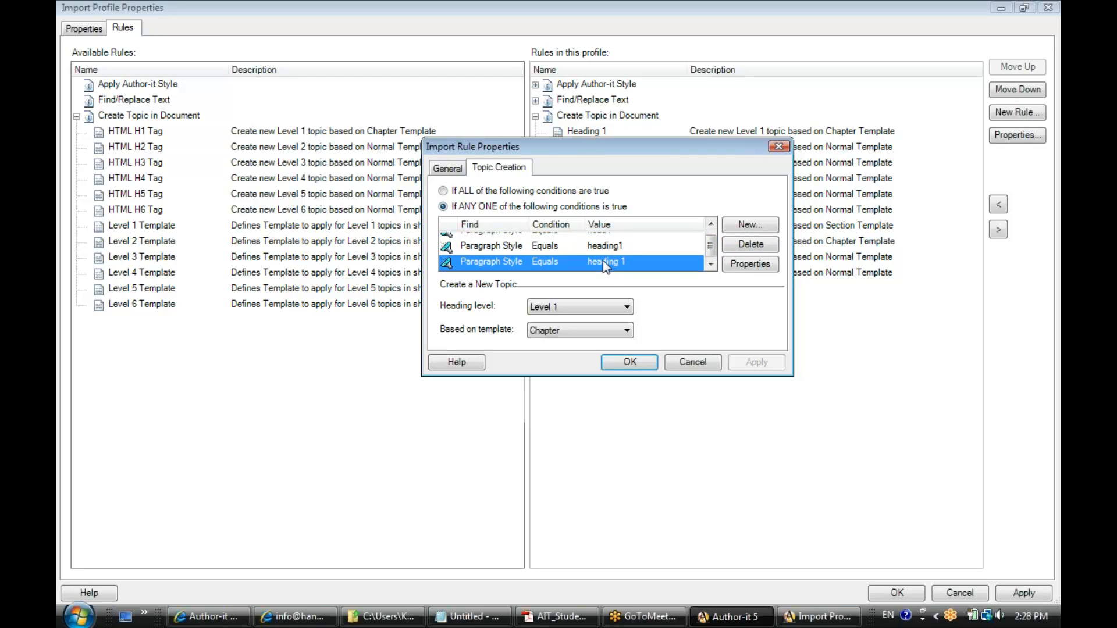
{"action": "left_click", "coordinate": [733, 229]}
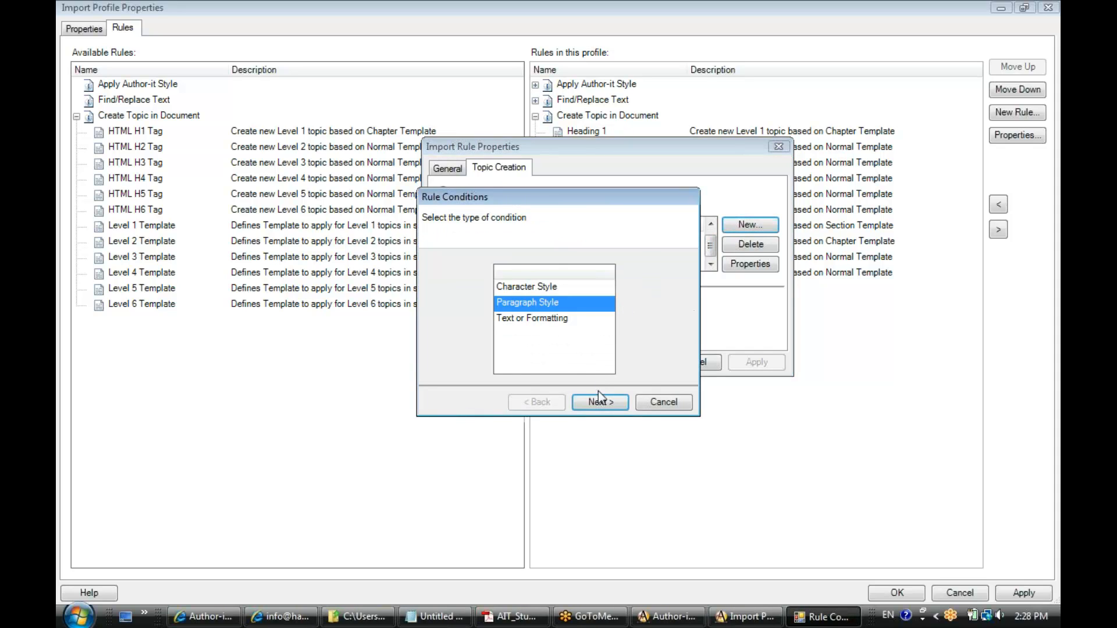
{"action": "left_click", "coordinate": [598, 402]}
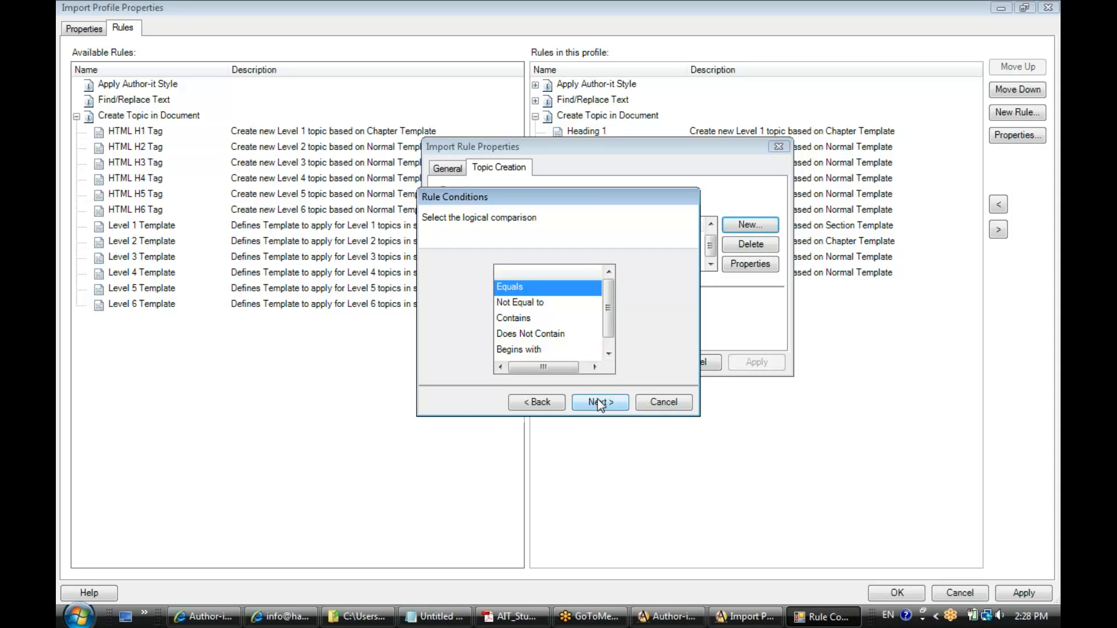
{"action": "left_click", "coordinate": [598, 401]}
{"action": "type", "text": "H1"}
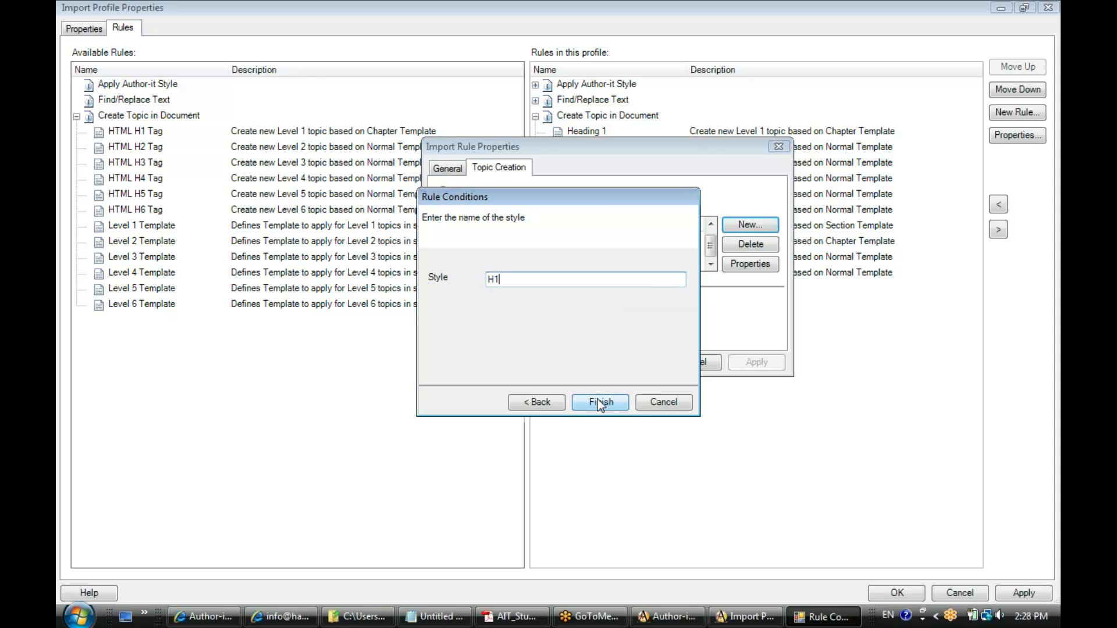
{"action": "left_click", "coordinate": [598, 401]}
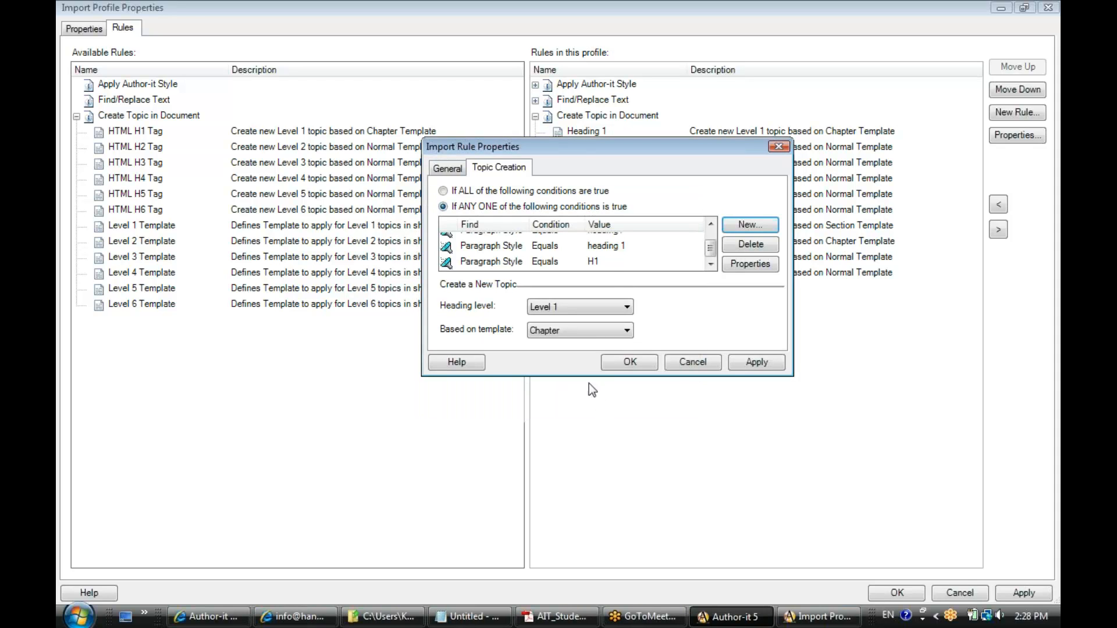
Step: Check the heading level and template options, save the Heading 1 rule with Level 1 and Chapter, and select the Heading 2 rule
{"action": "left_click", "coordinate": [594, 265]}
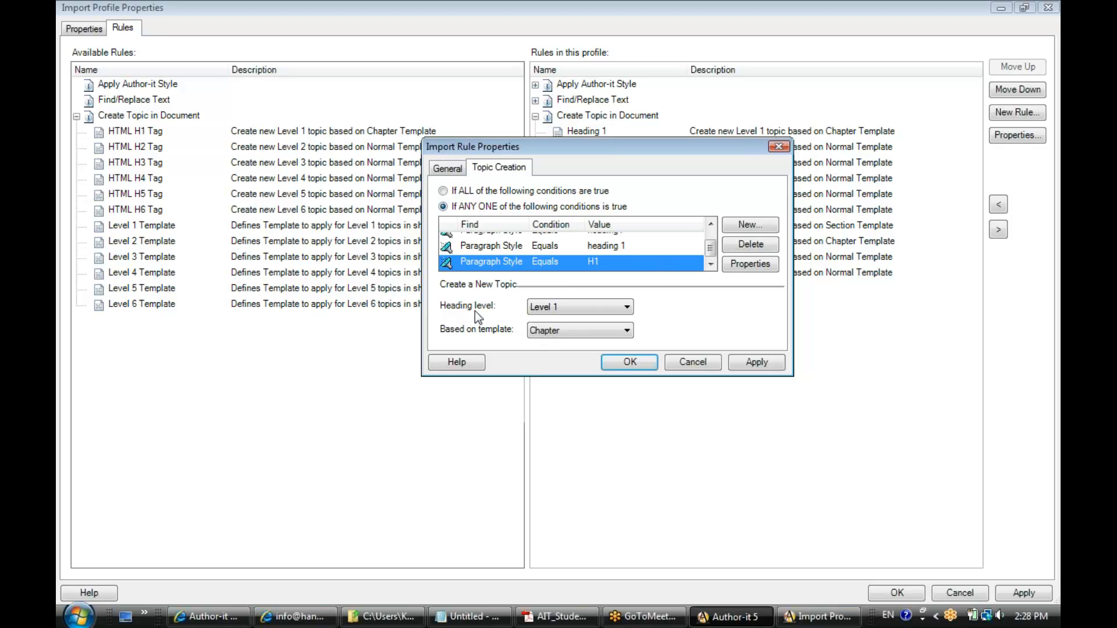
{"action": "left_click", "coordinate": [627, 312]}
{"action": "left_click", "coordinate": [627, 312]}
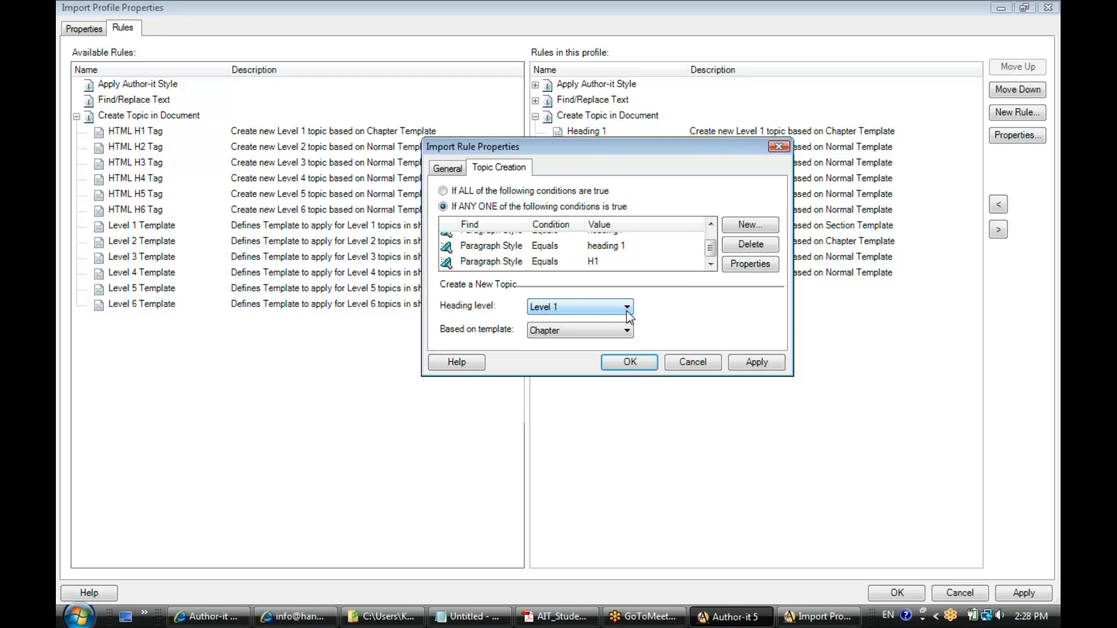
{"action": "left_click", "coordinate": [627, 331]}
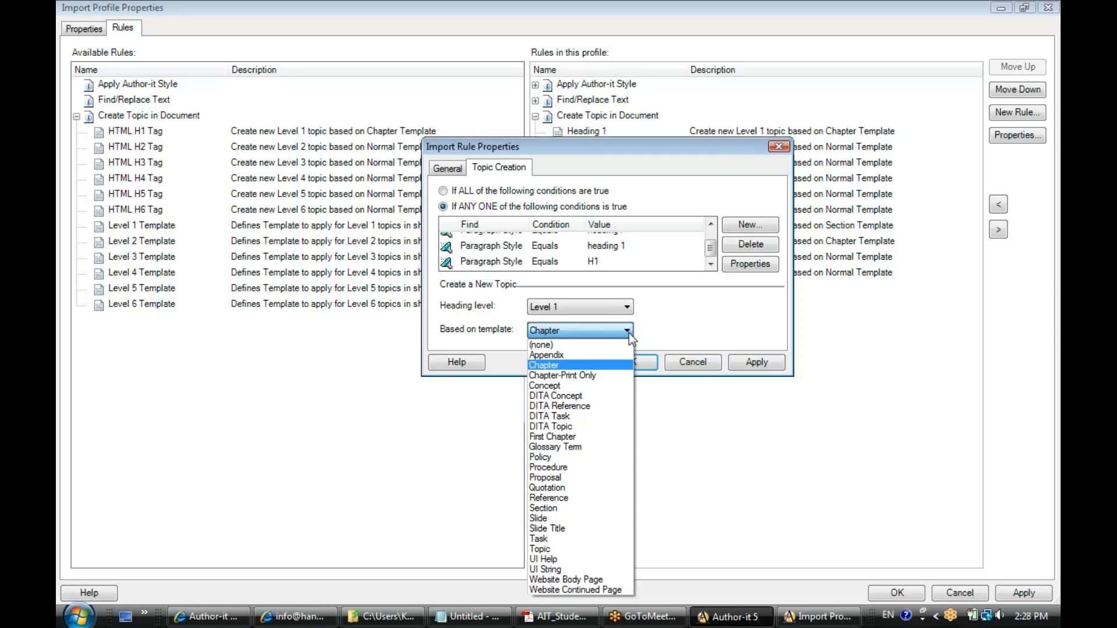
{"action": "left_click", "coordinate": [630, 333]}
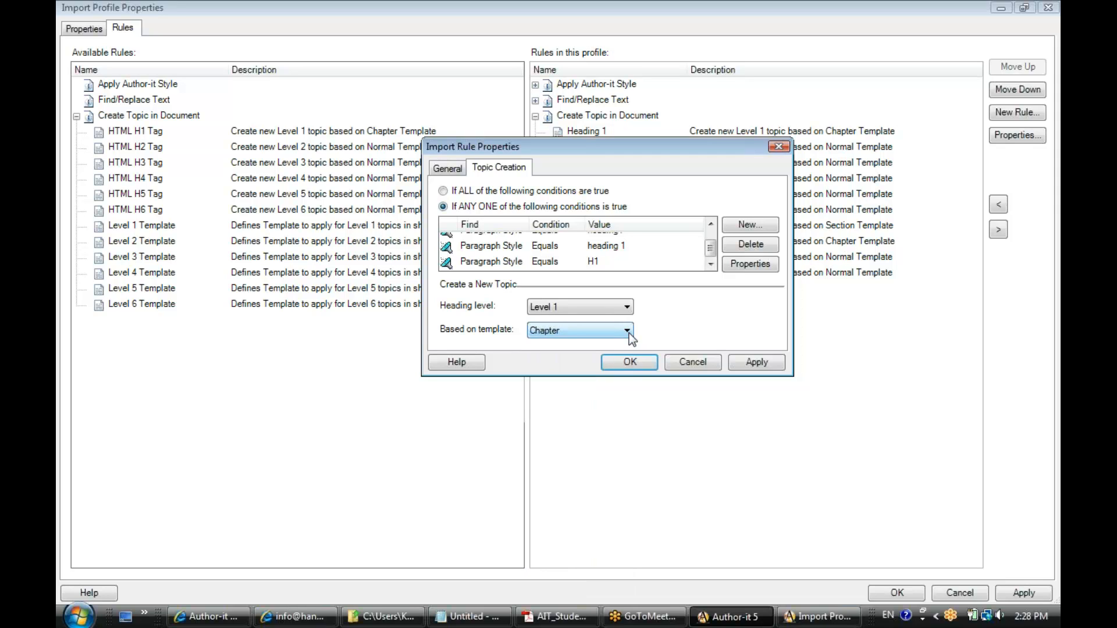
{"action": "left_click", "coordinate": [630, 363]}
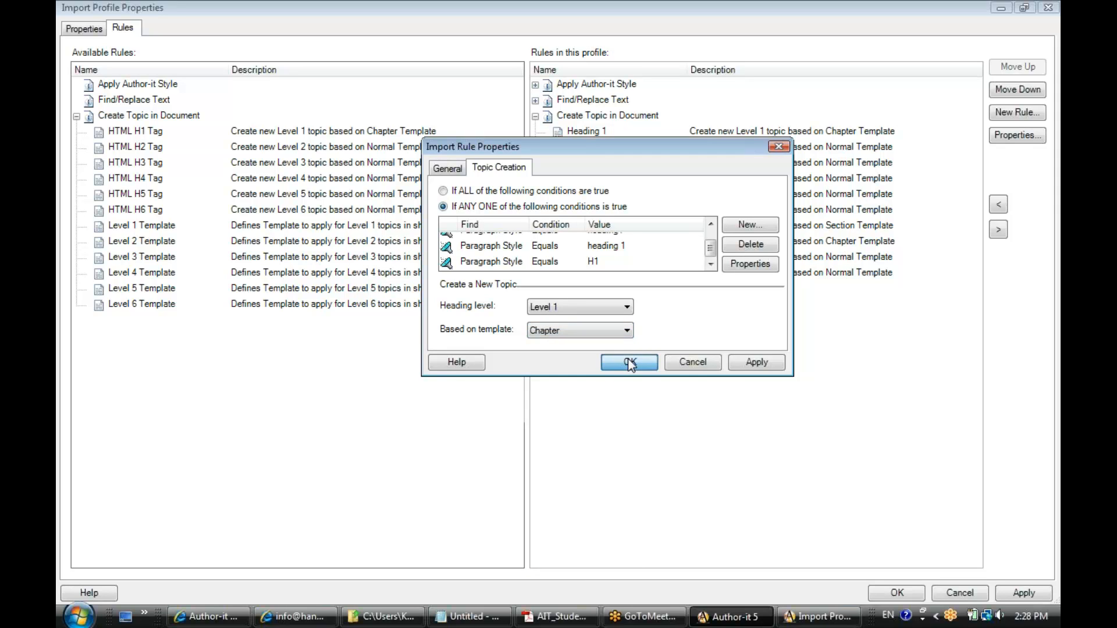
{"action": "left_click", "coordinate": [599, 147]}
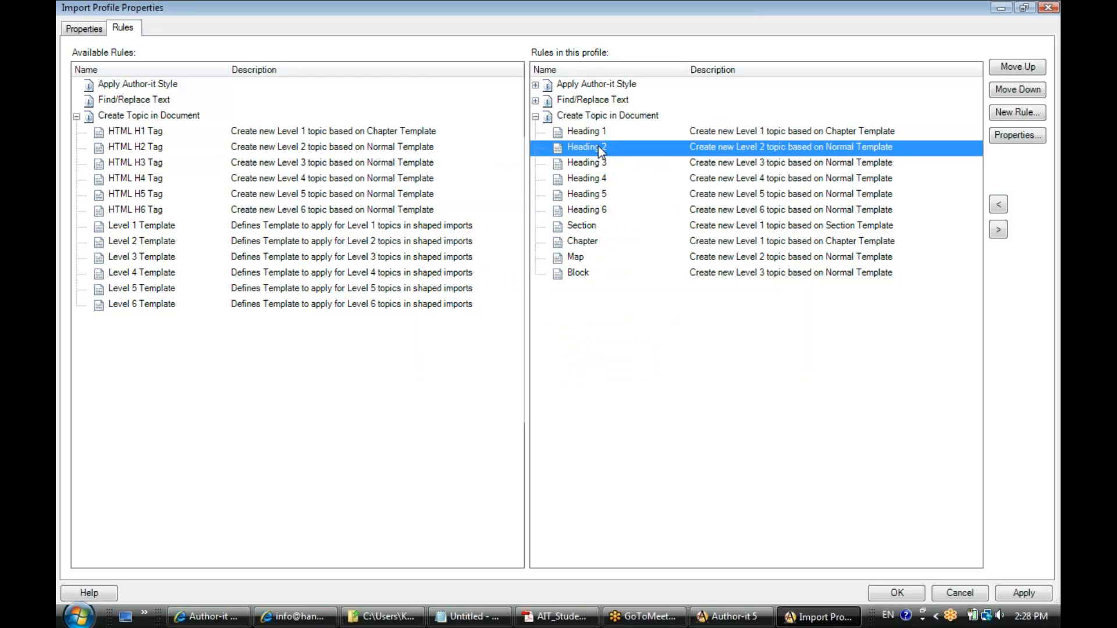
Step: Add a condition to the Heading 2 rule for paragraph style equals ACME_h2
{"action": "double_click", "coordinate": [598, 146]}
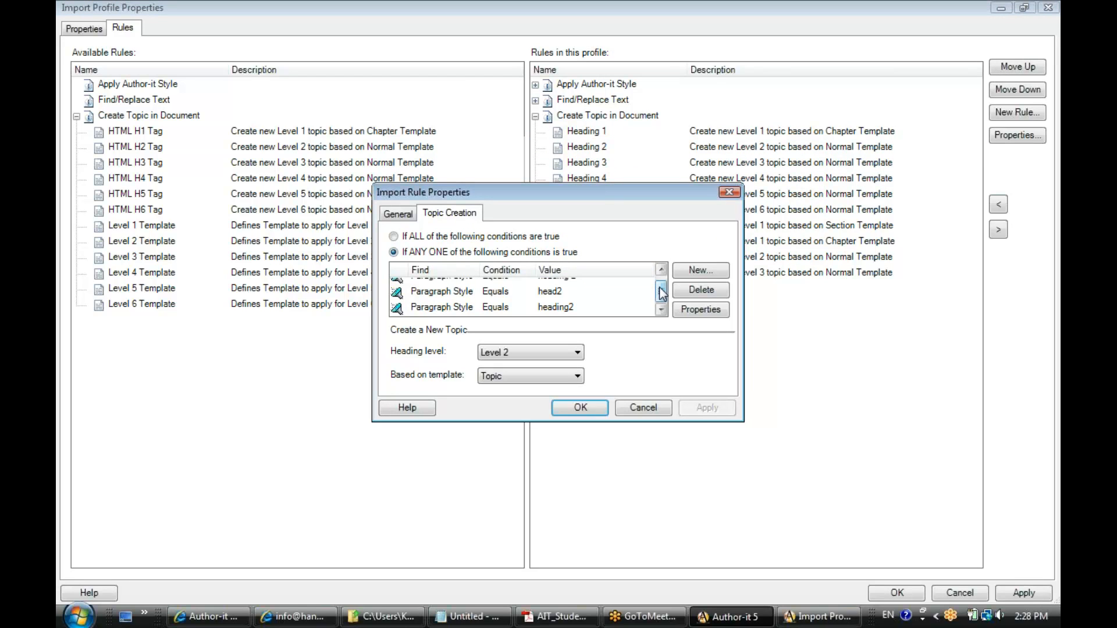
{"action": "scroll", "coordinate": [662, 285], "scroll_direction": "up", "scroll_amount": 1}
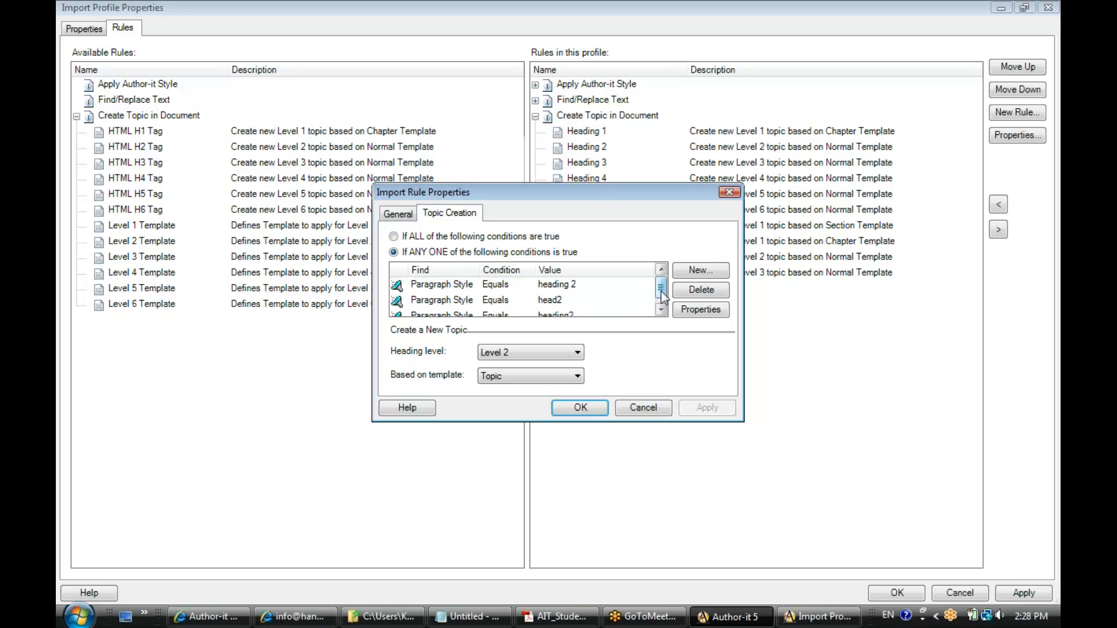
{"action": "left_click", "coordinate": [662, 309]}
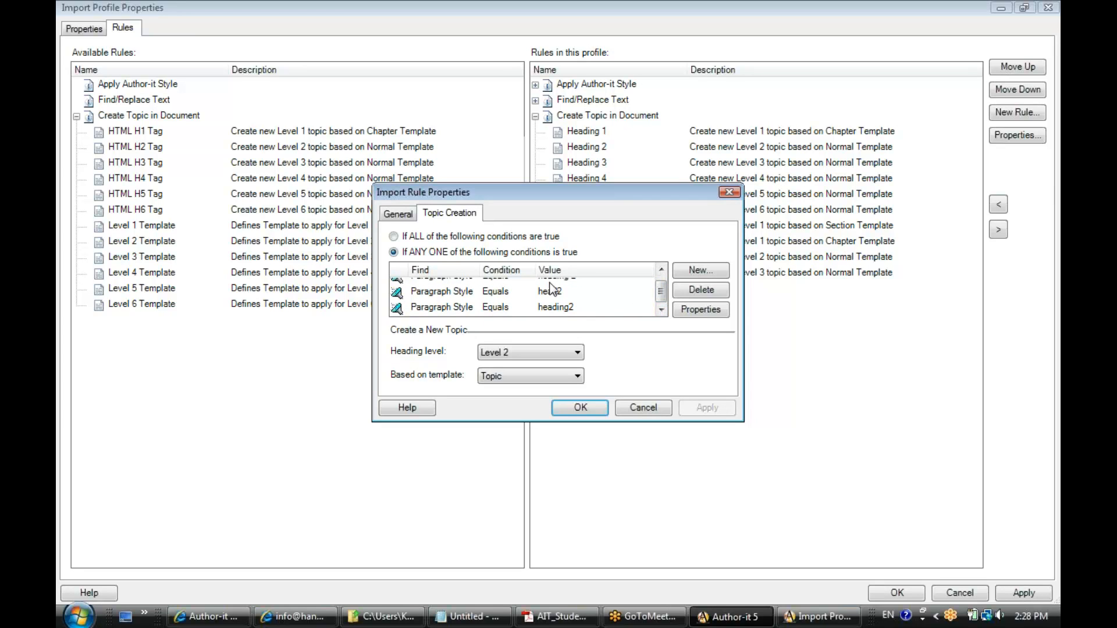
{"action": "left_click", "coordinate": [691, 273]}
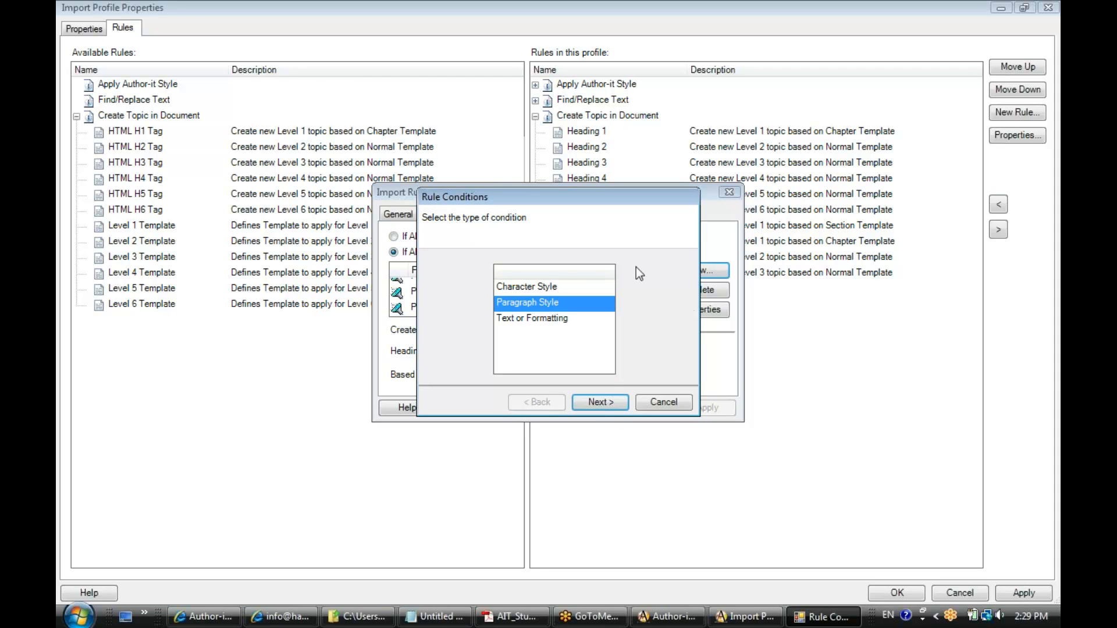
{"action": "left_click", "coordinate": [604, 403]}
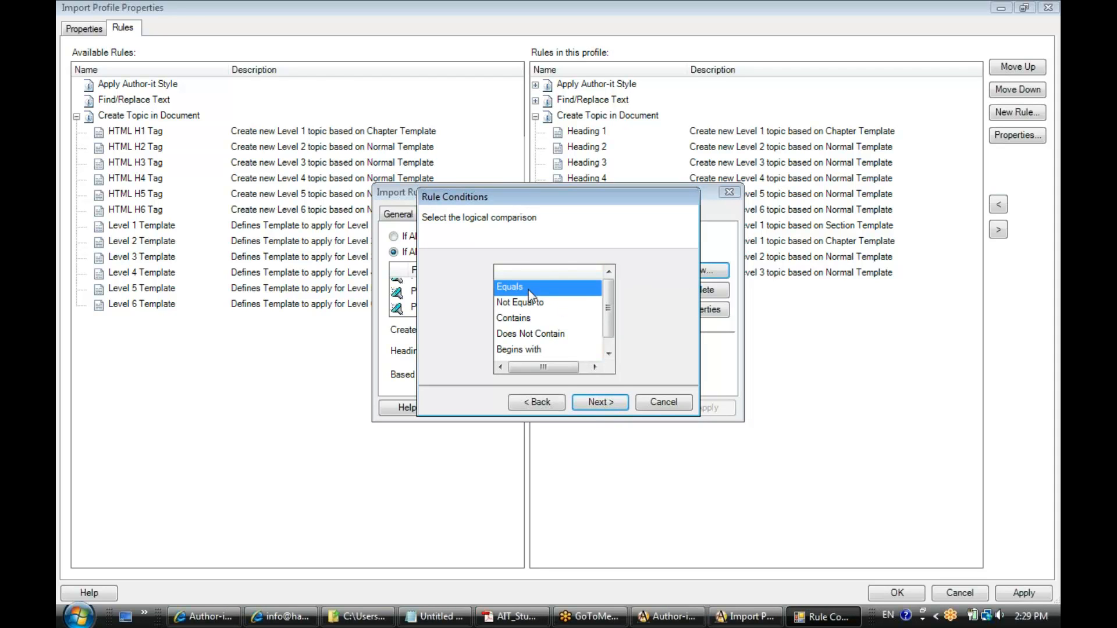
{"action": "left_click", "coordinate": [577, 402]}
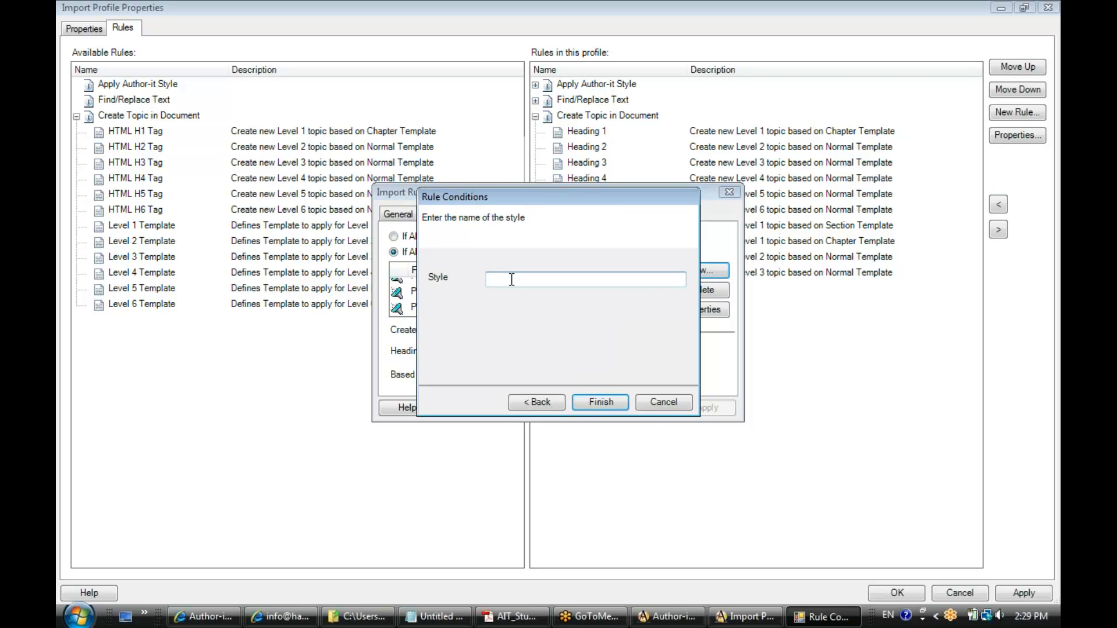
{"action": "type", "text": "ACME_h2"}
{"action": "left_click", "coordinate": [601, 402]}
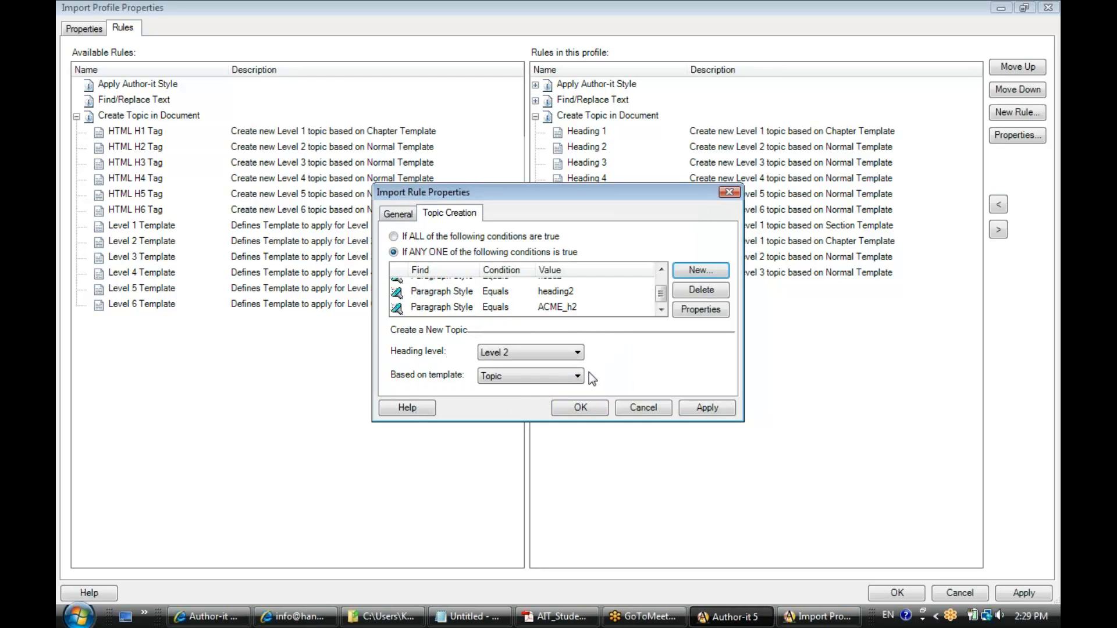
Step: Check the Heading 2 rule's template options and save the rule with heading Level 2 and the Topic template
{"action": "left_click", "coordinate": [568, 309]}
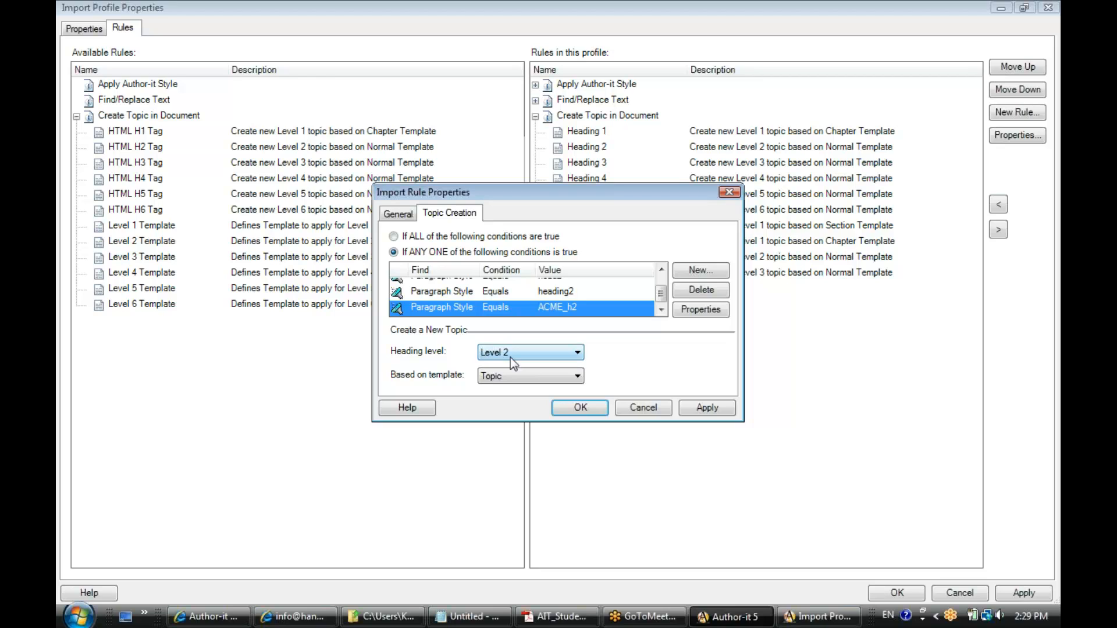
{"action": "left_click", "coordinate": [494, 380]}
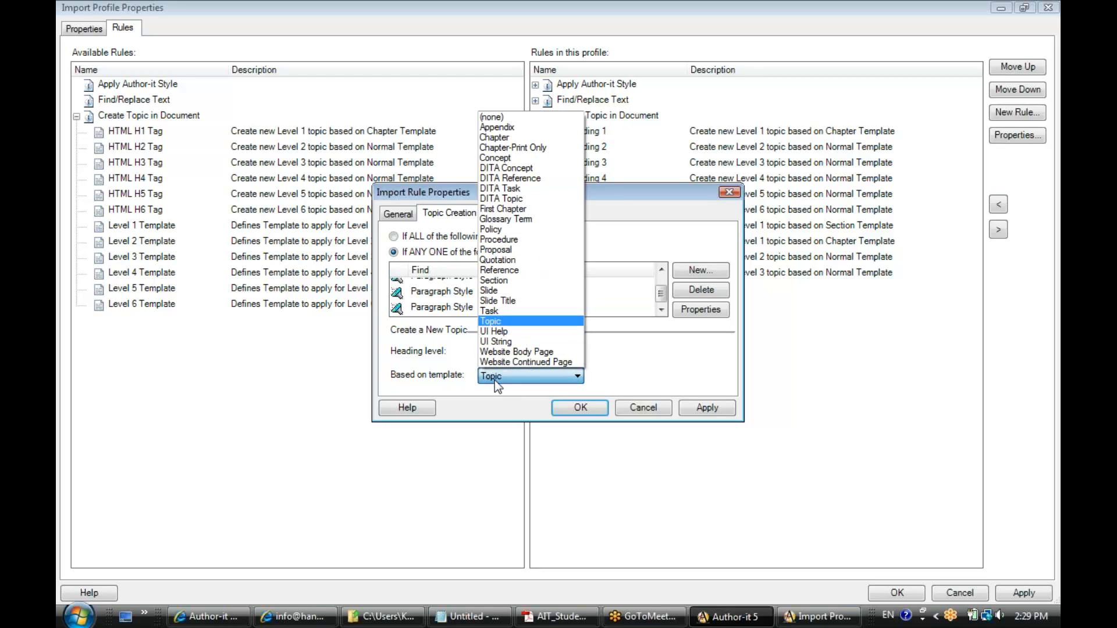
{"action": "left_click", "coordinate": [495, 379]}
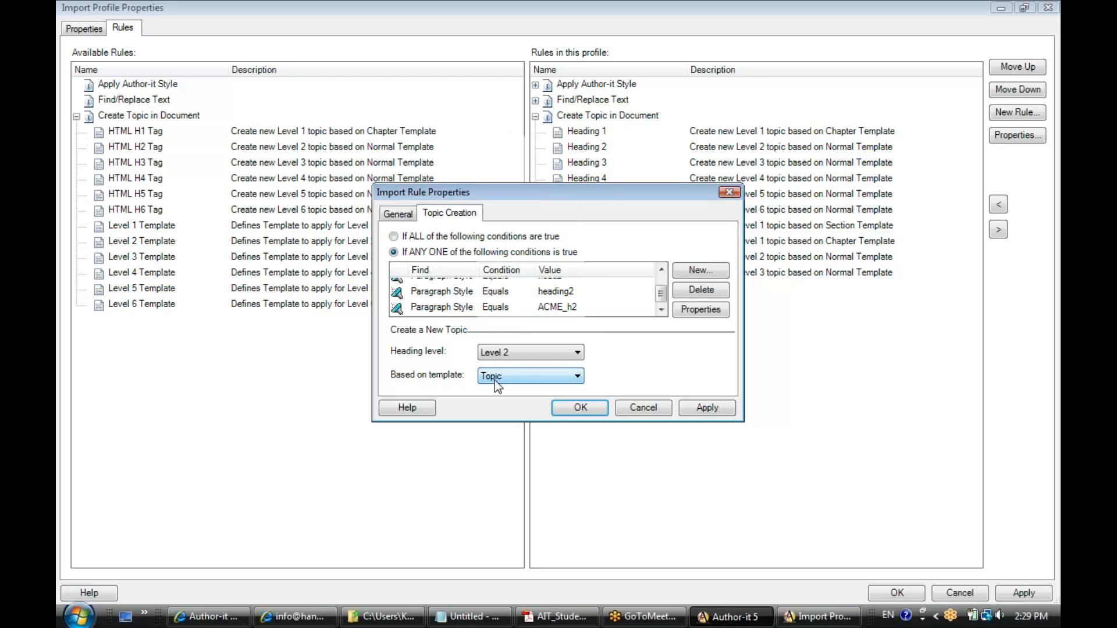
{"action": "left_click", "coordinate": [581, 409]}
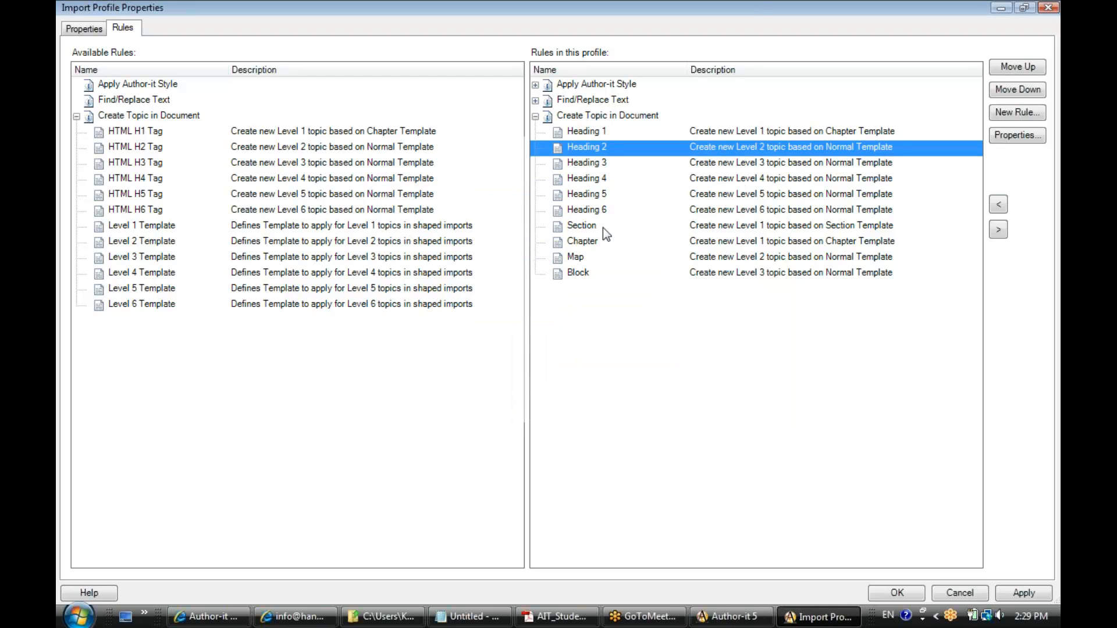
Step: Collapse the profile's Create Topic in Document rules and briefly review the Apply Author-it Style rules before collapsing them
{"action": "left_click", "coordinate": [536, 117]}
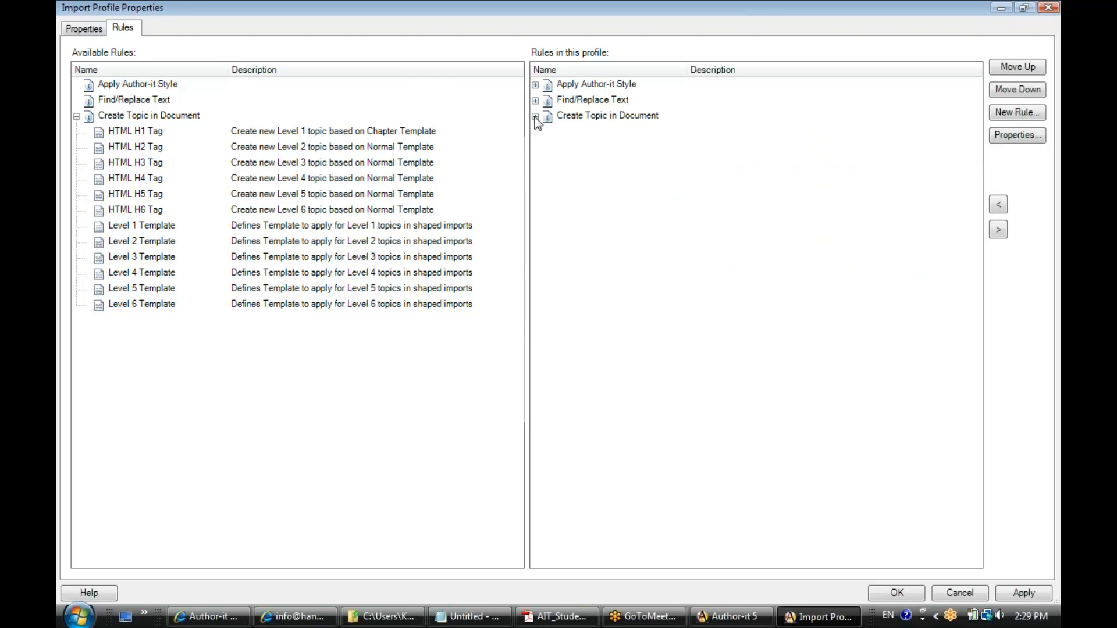
{"action": "left_click", "coordinate": [535, 86]}
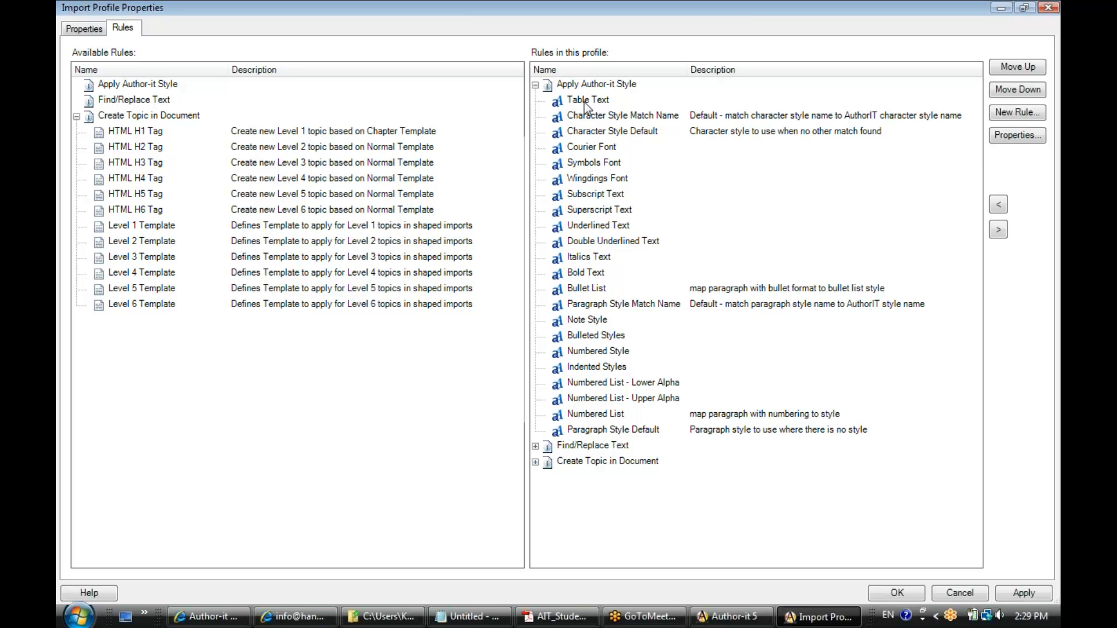
{"action": "left_click", "coordinate": [534, 85]}
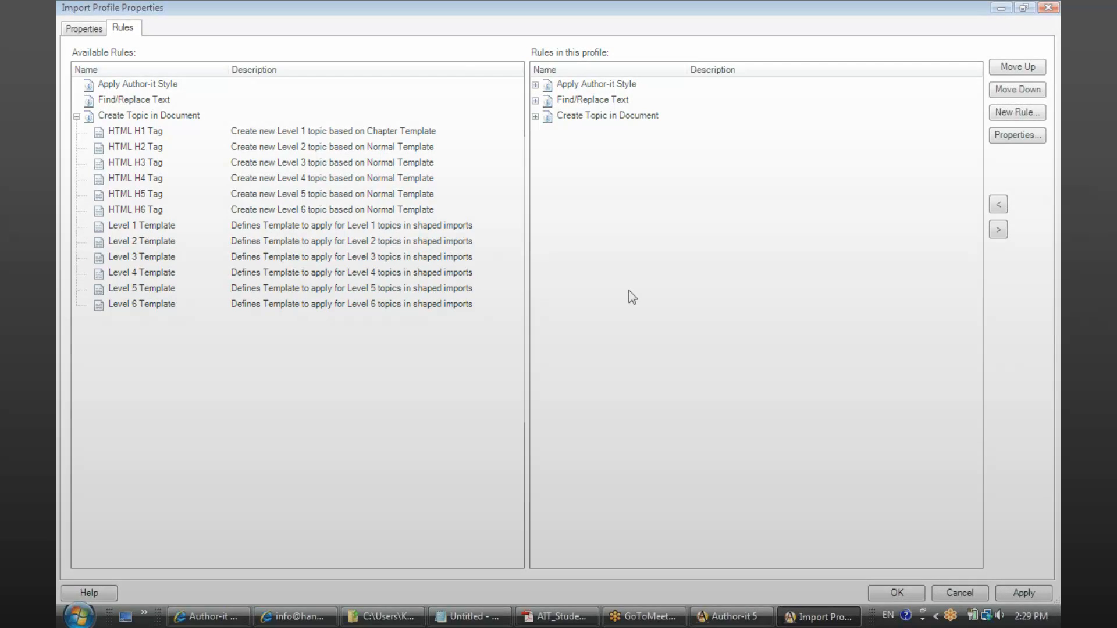